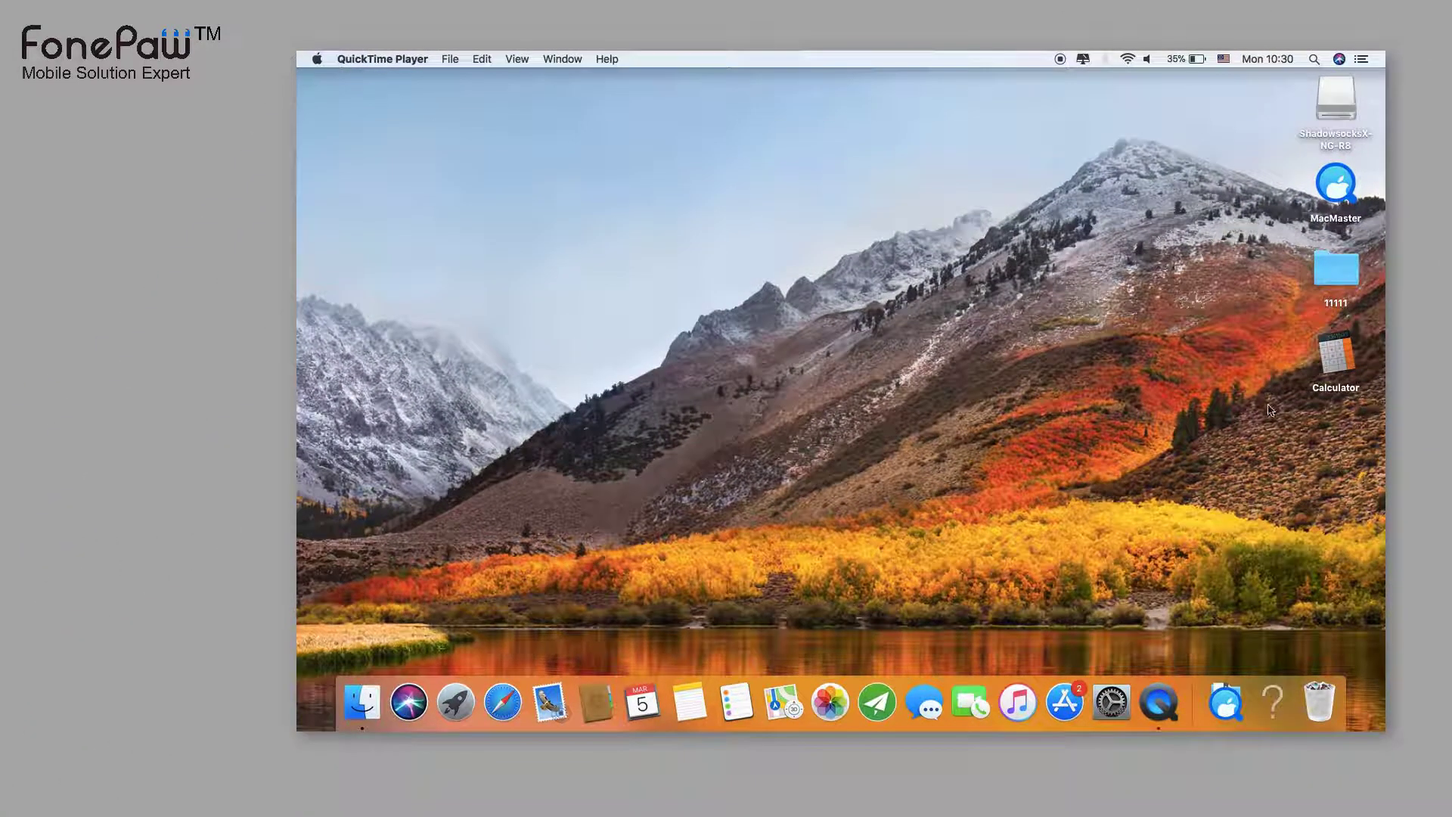
# Launch Calculator, bring up its quit options in the Dock, then relaunch it
pyautogui.doubleClick(1333, 369)
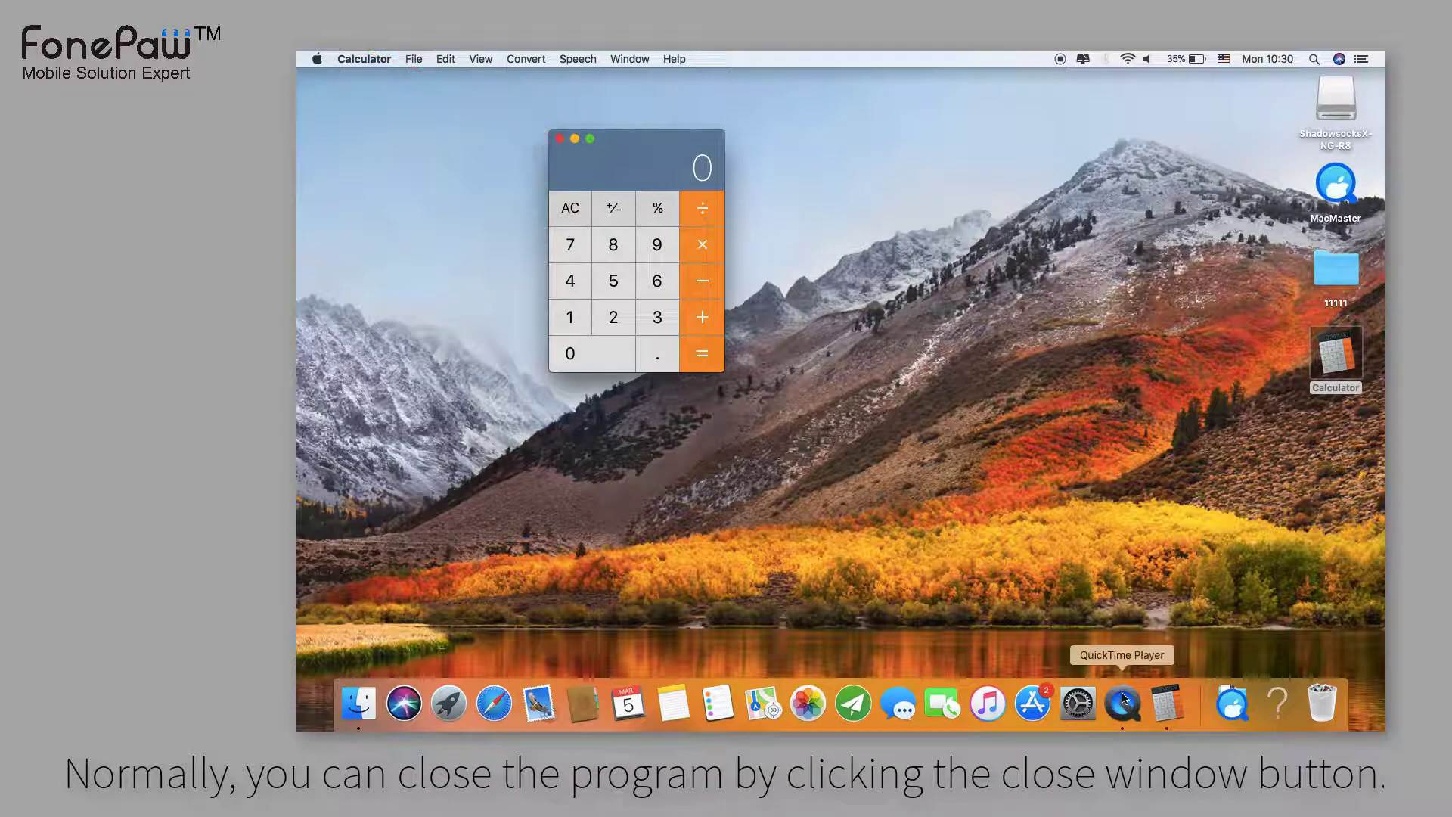
pyautogui.rightClick(1184, 707)
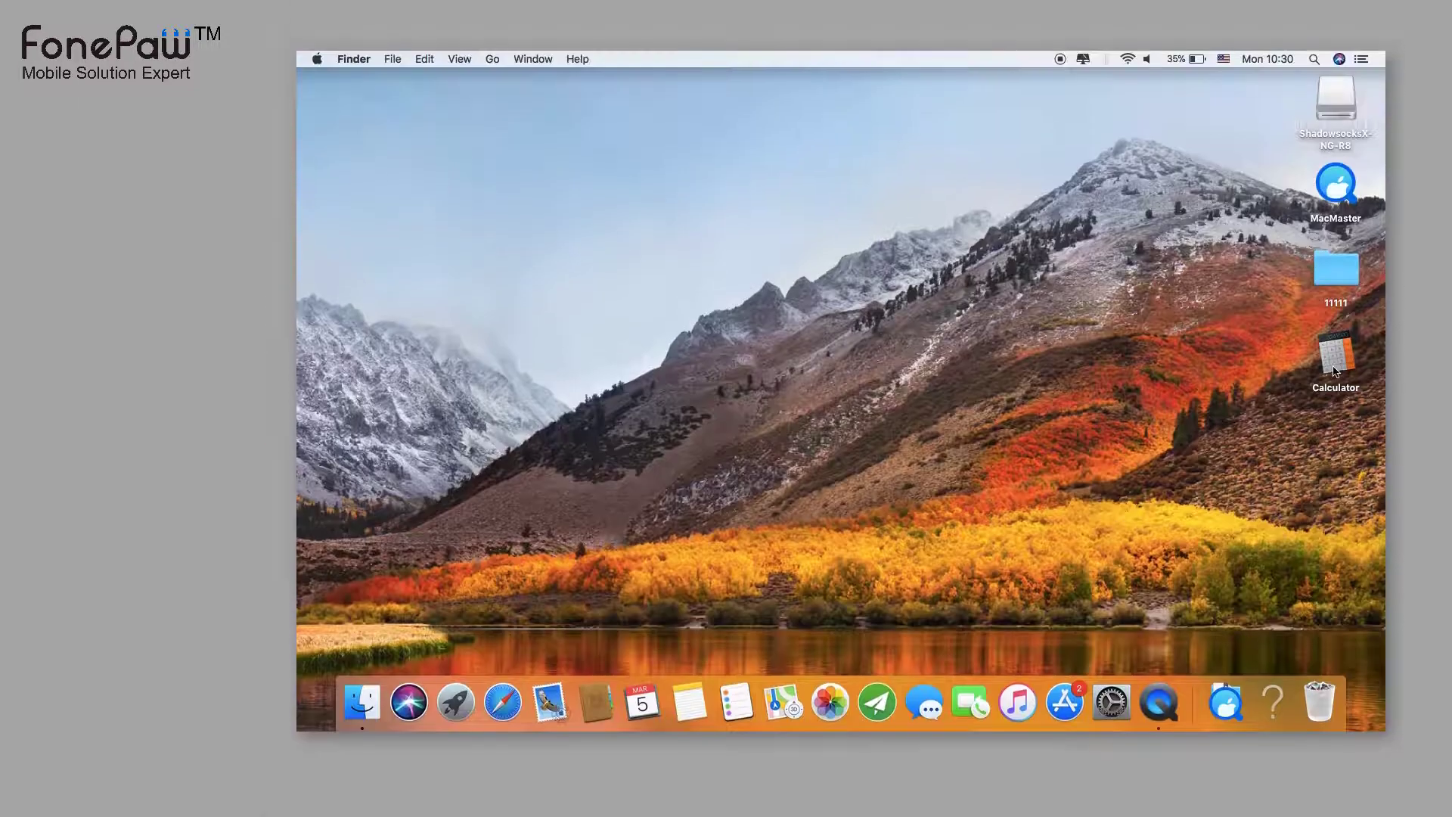
pyautogui.doubleClick(1335, 369)
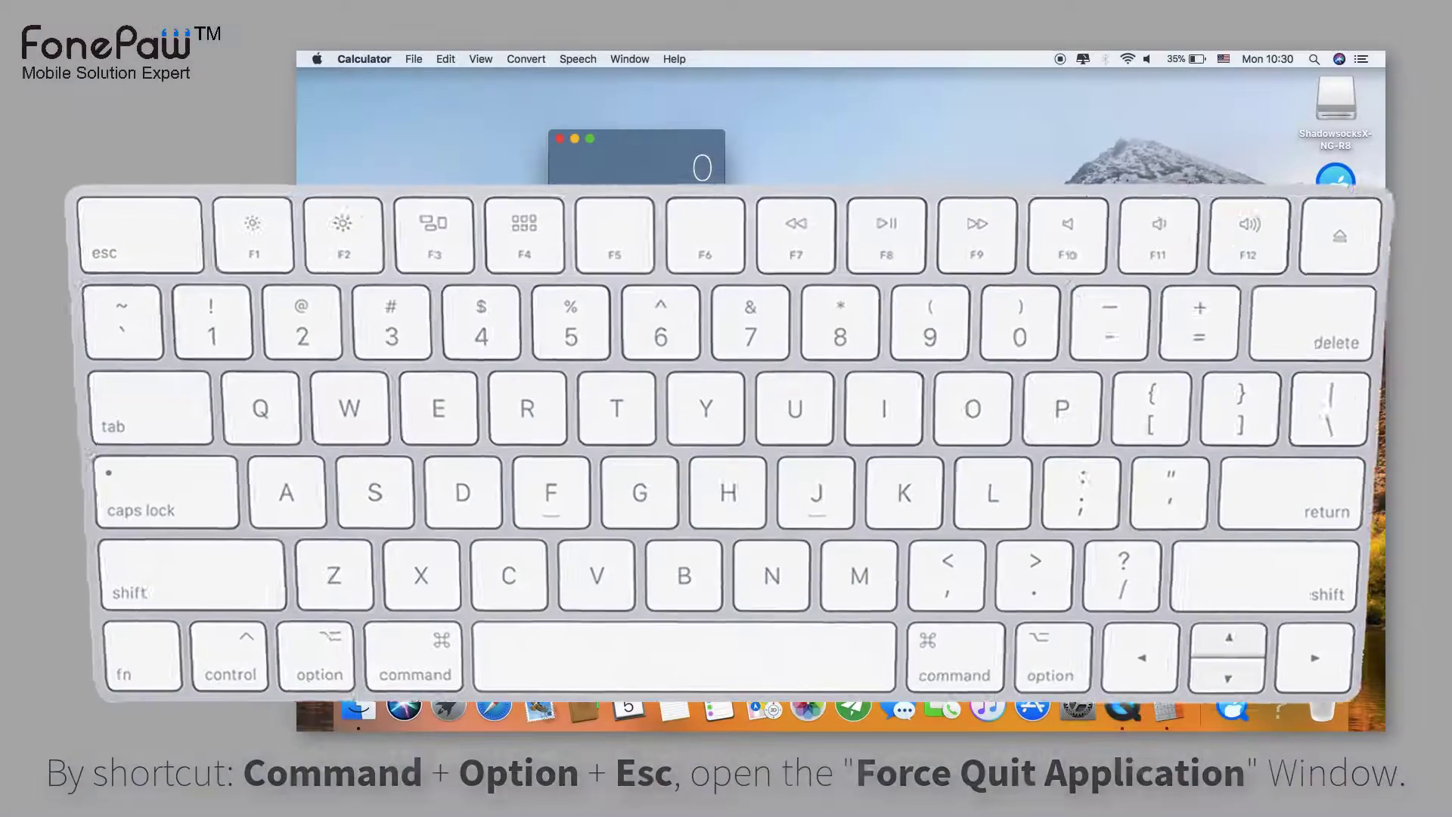
# Force quit Calculator from the Force Quit Applications window opened with Command+Option+Esc
pyautogui.press('super+alt+Escape')
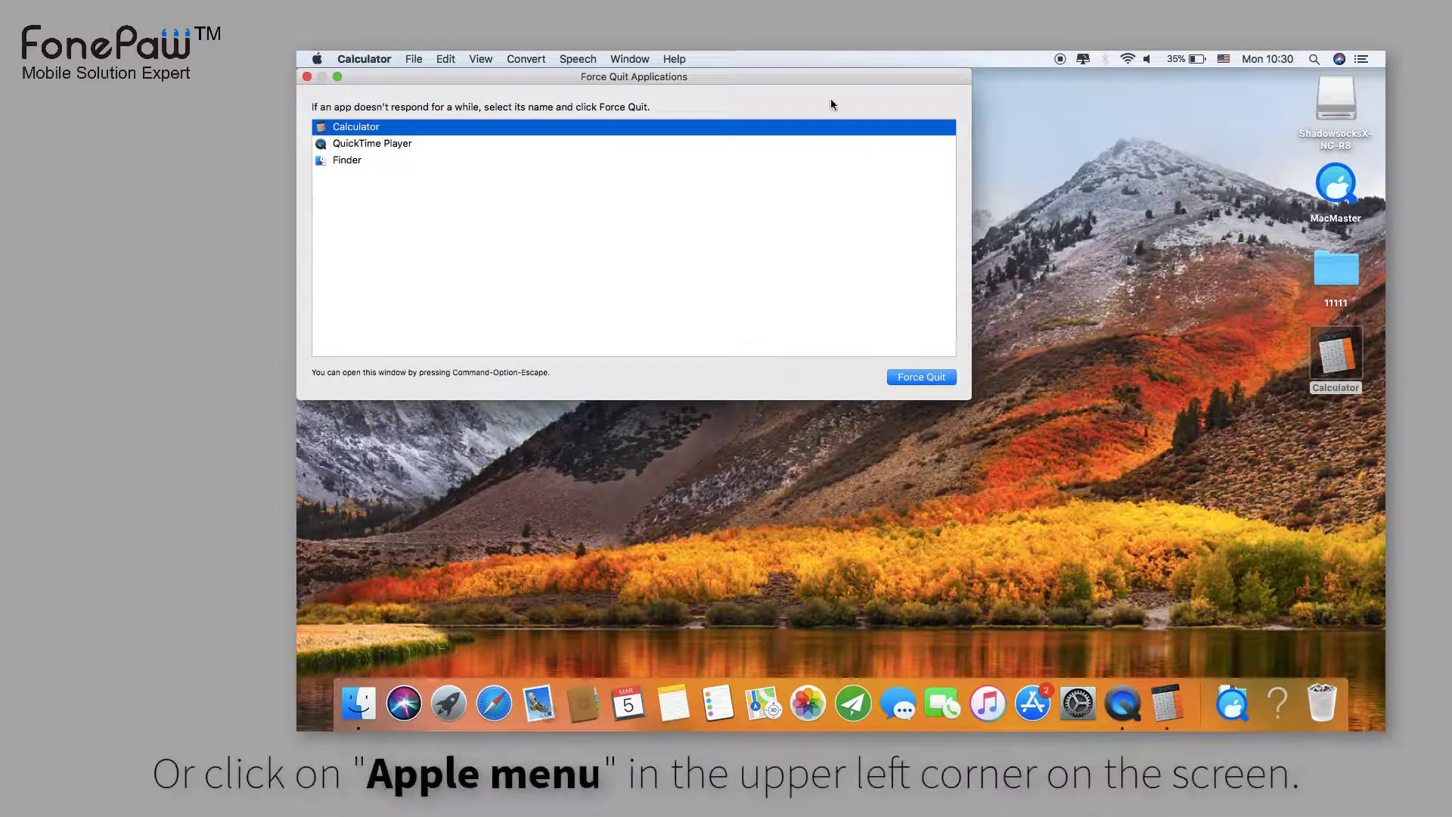
pyautogui.moveTo(817, 78); pyautogui.dragTo(956, 230)
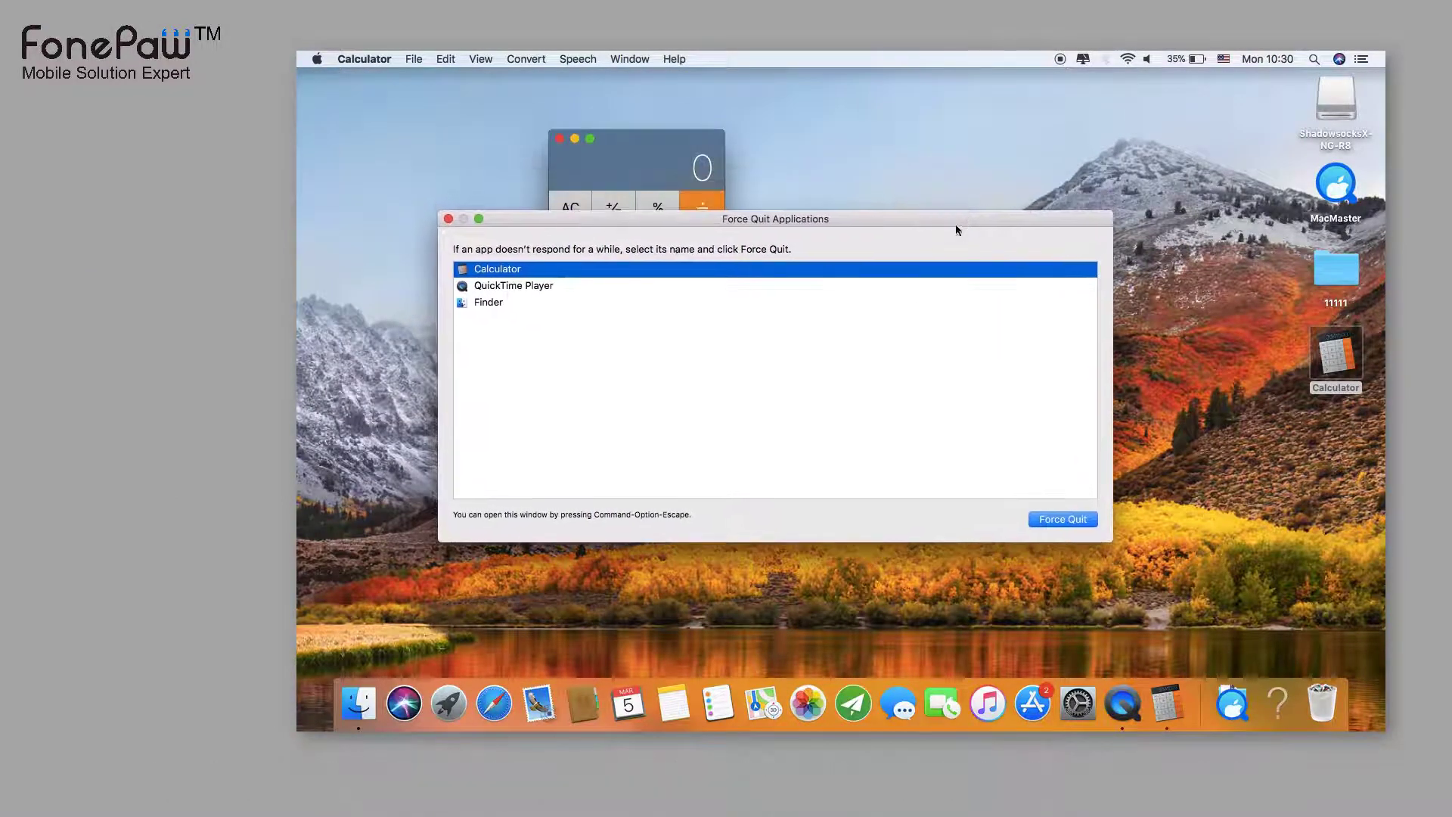
pyautogui.click(1061, 522)
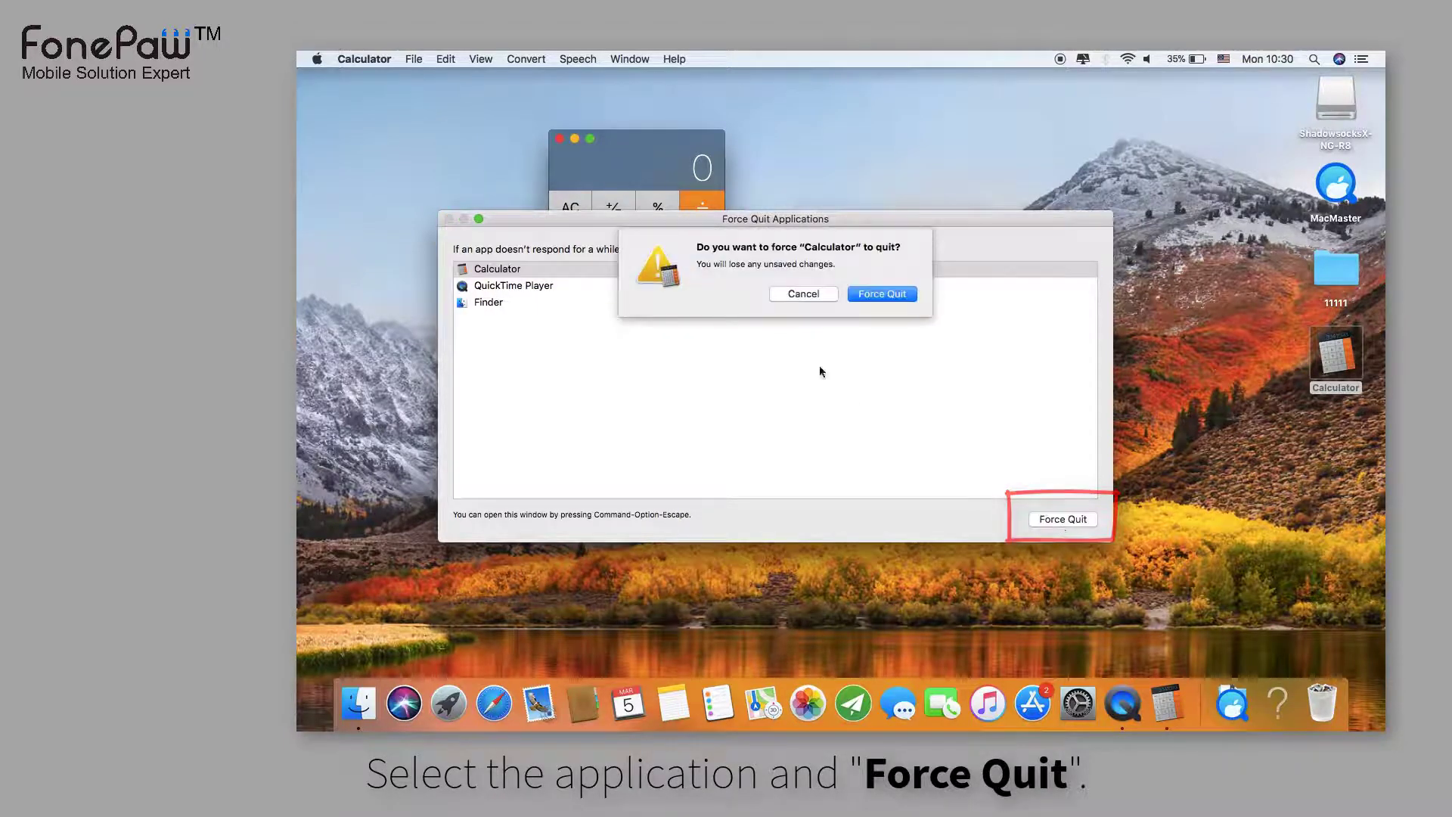
pyautogui.click(872, 295)
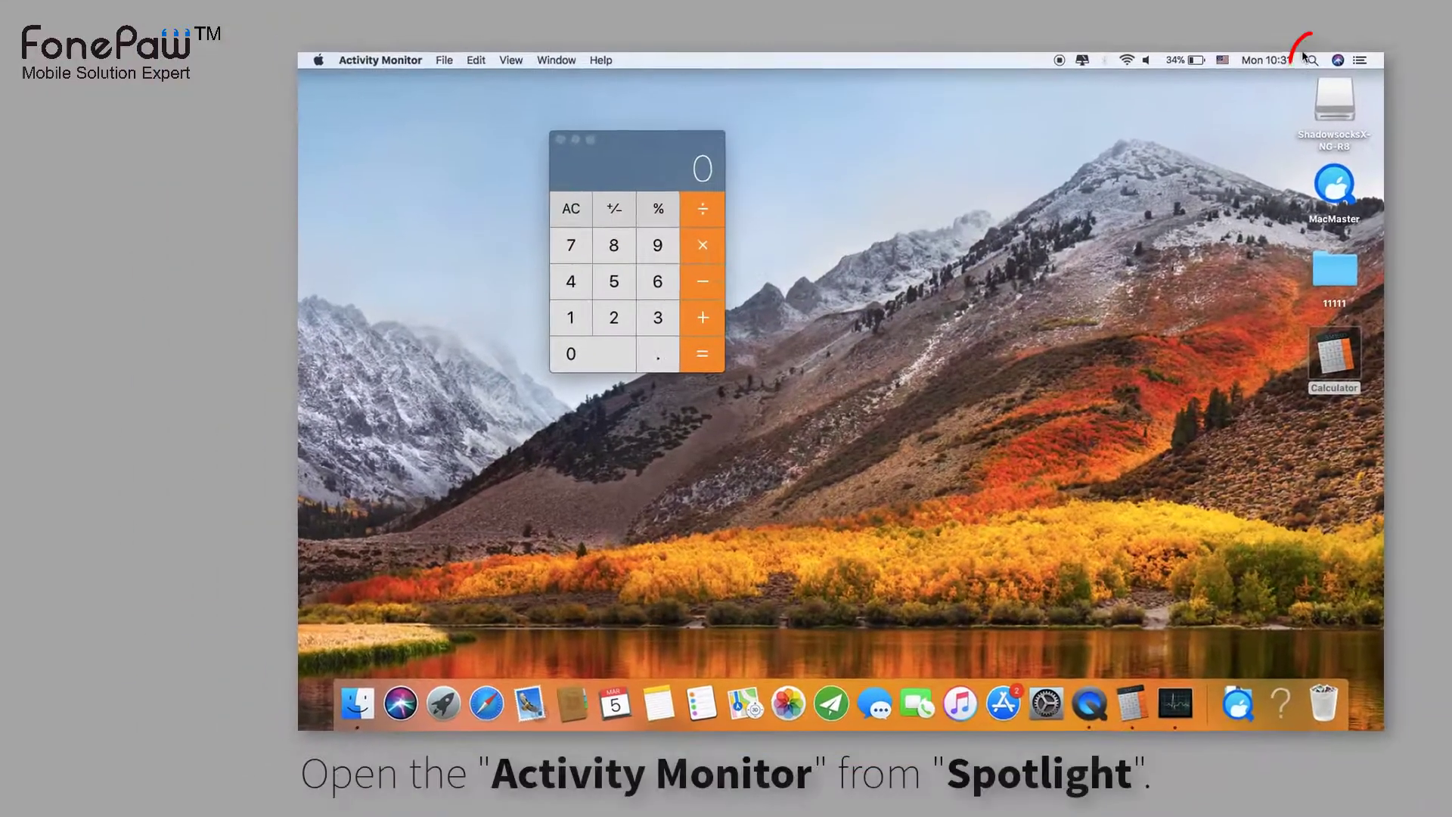
# Search Spotlight for 'ac' to bring up Activity Monitor
pyautogui.click(1312, 60)
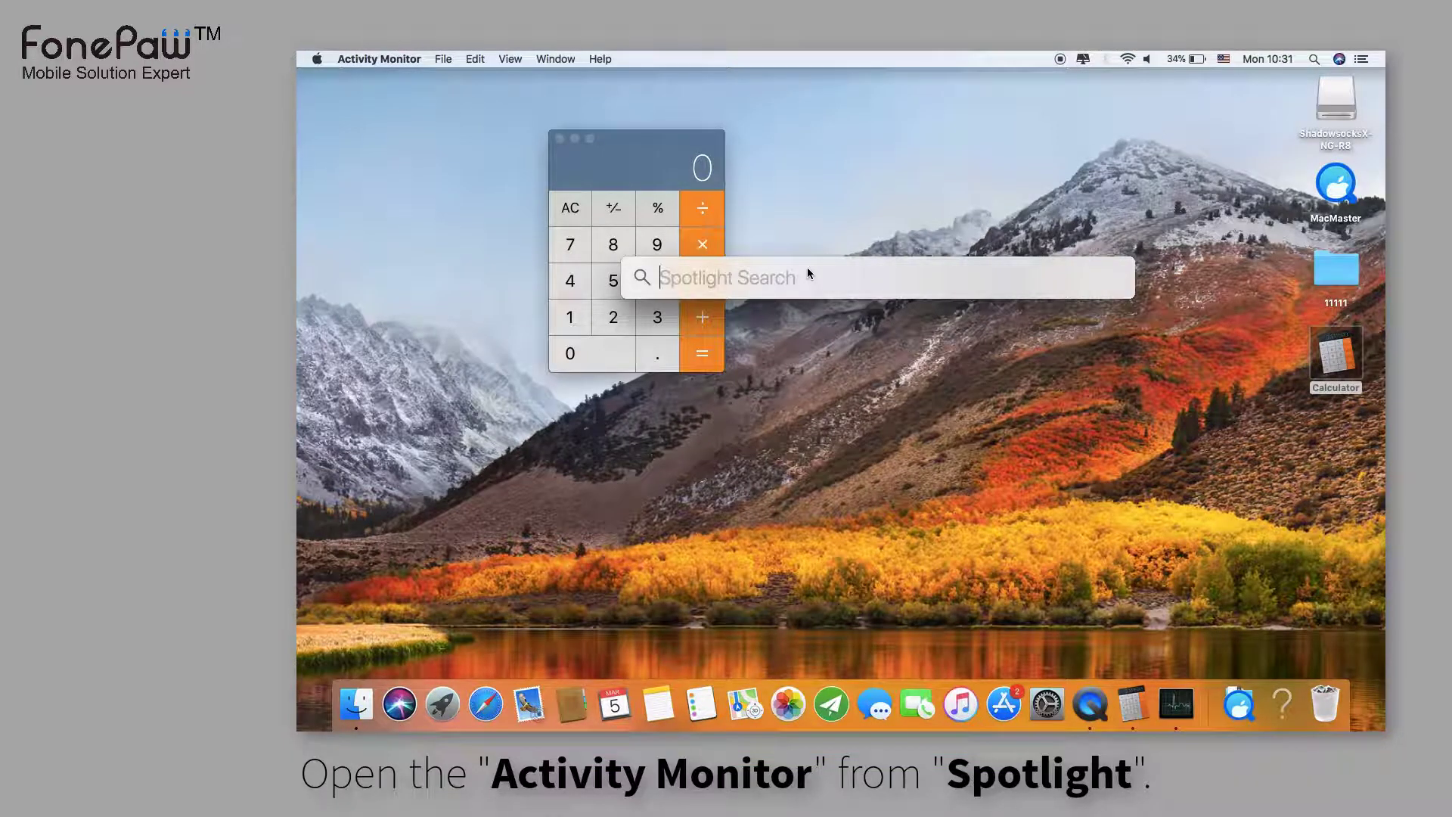
pyautogui.write('acti')
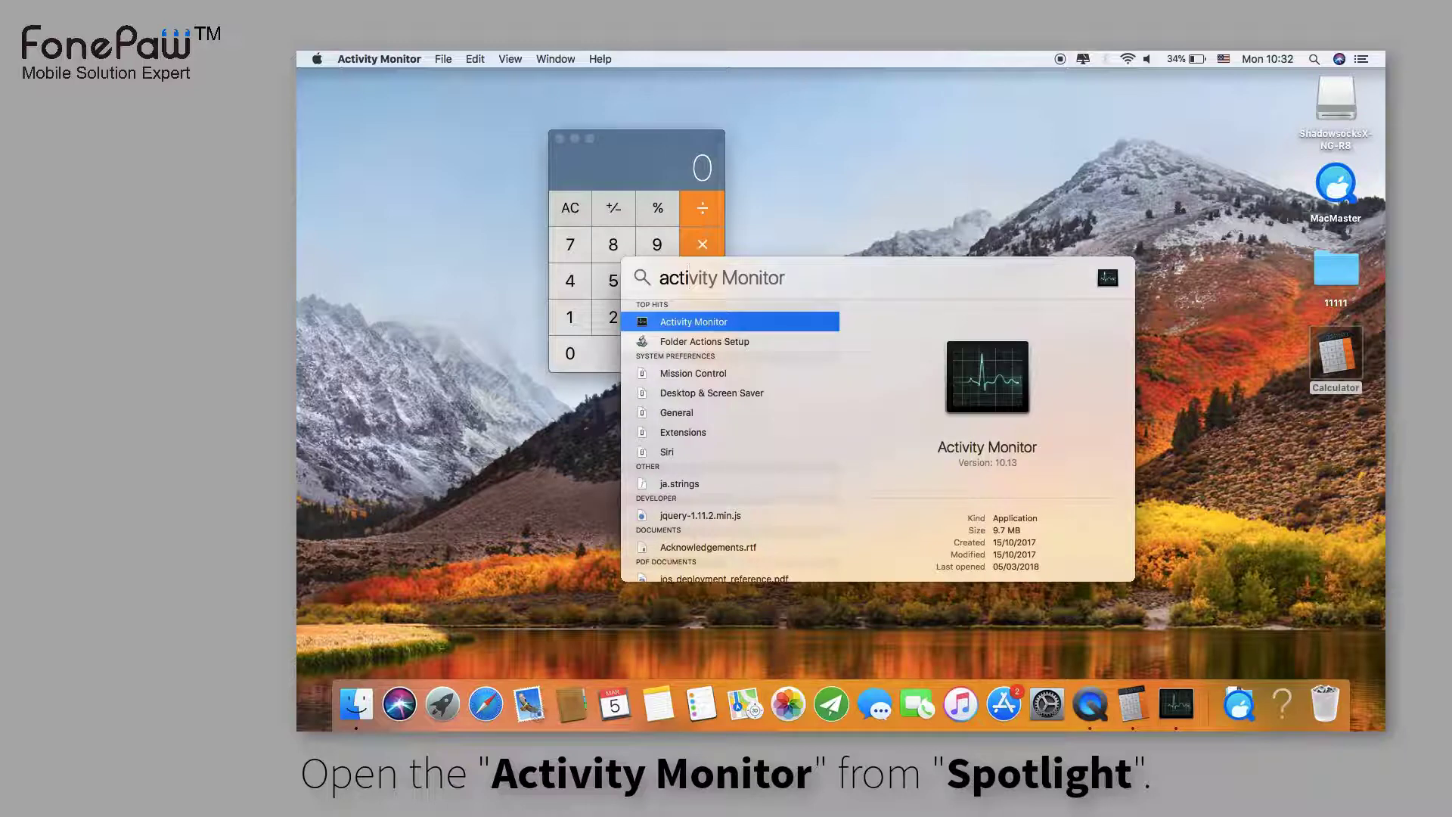
# Force quit the Calculator process from Activity Monitor's Memory list, then close Activity Monitor
pyautogui.press('Return')
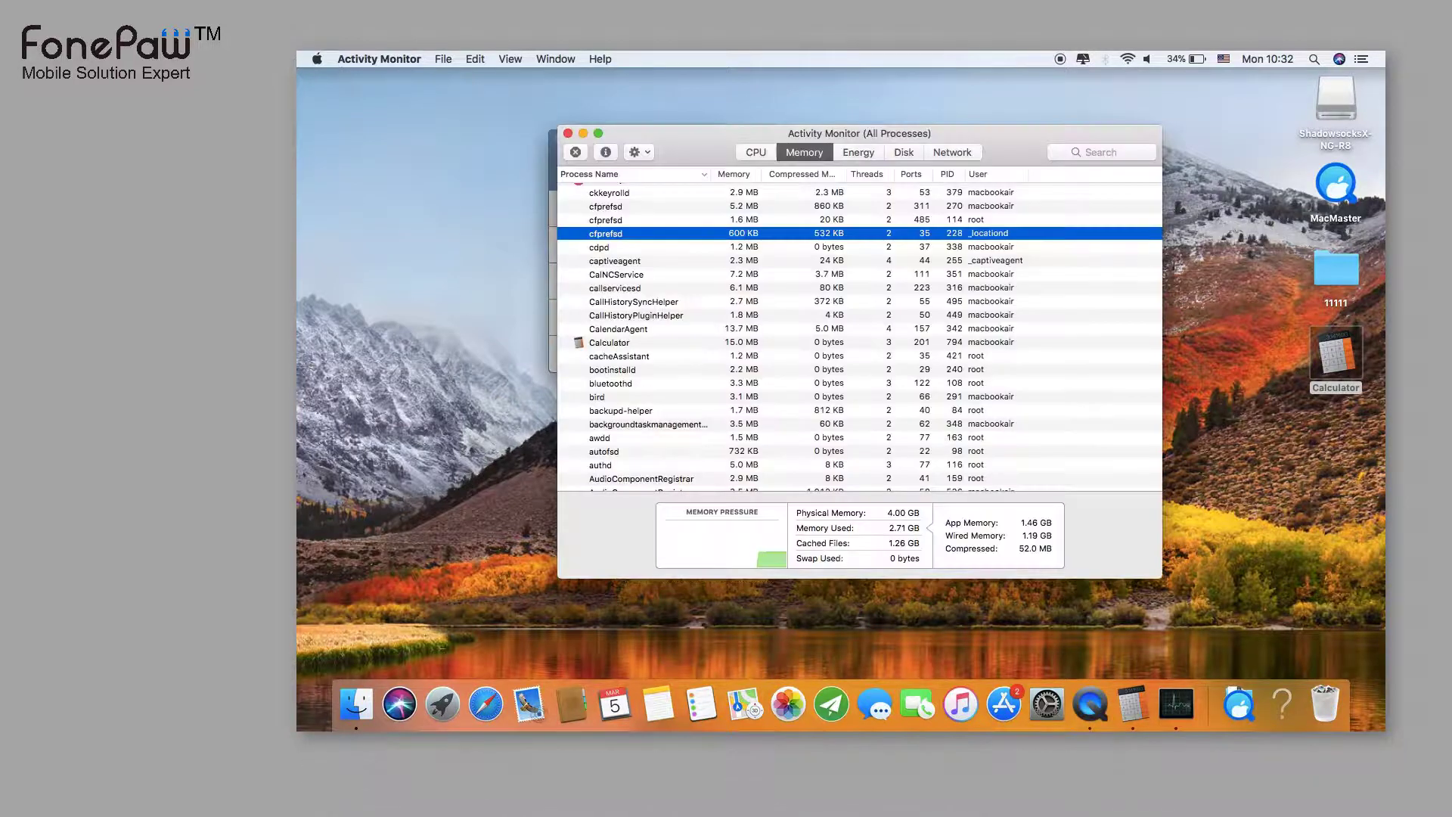
pyautogui.click(745, 232)
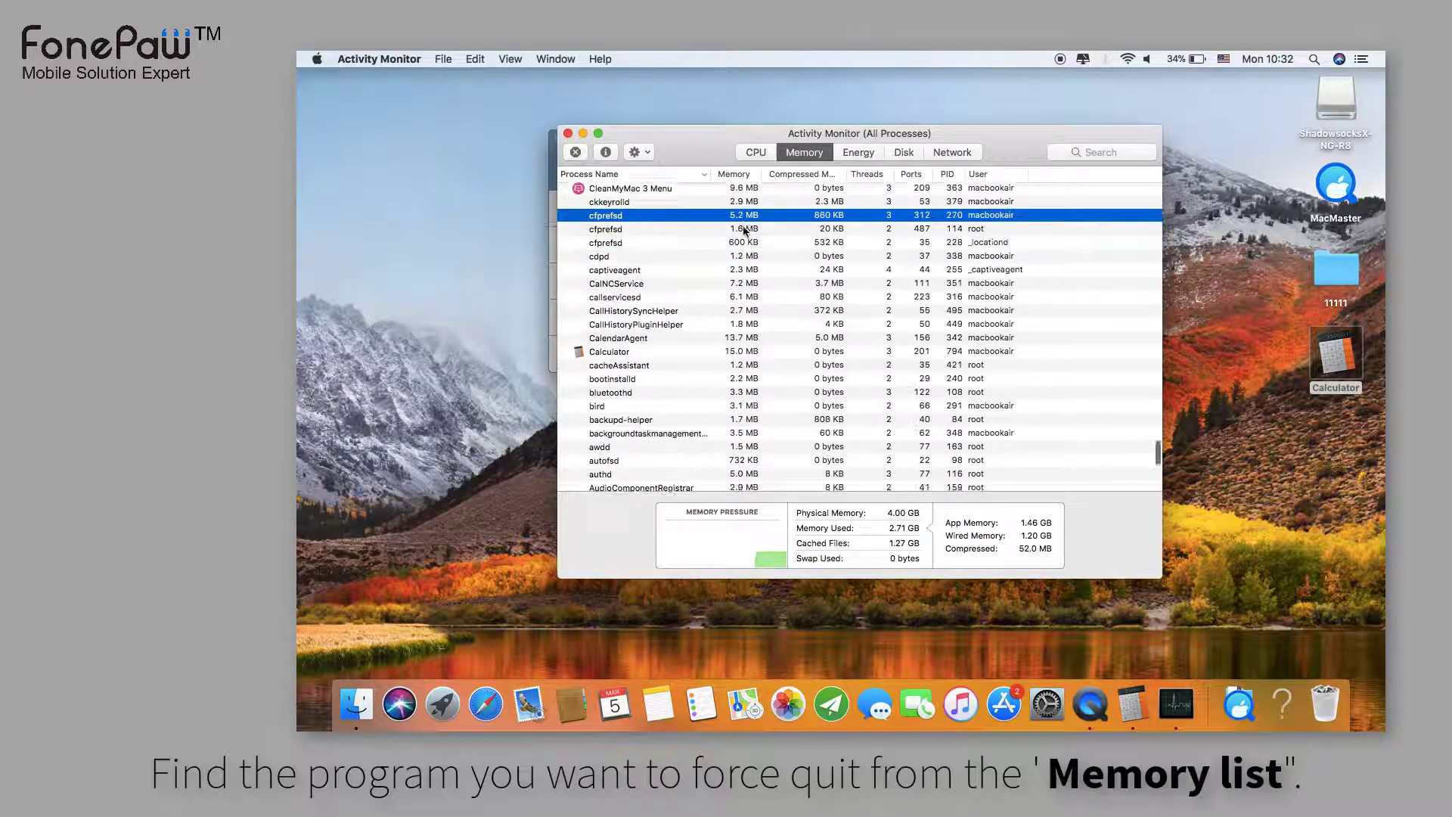
pyautogui.scroll(5, 745, 231)
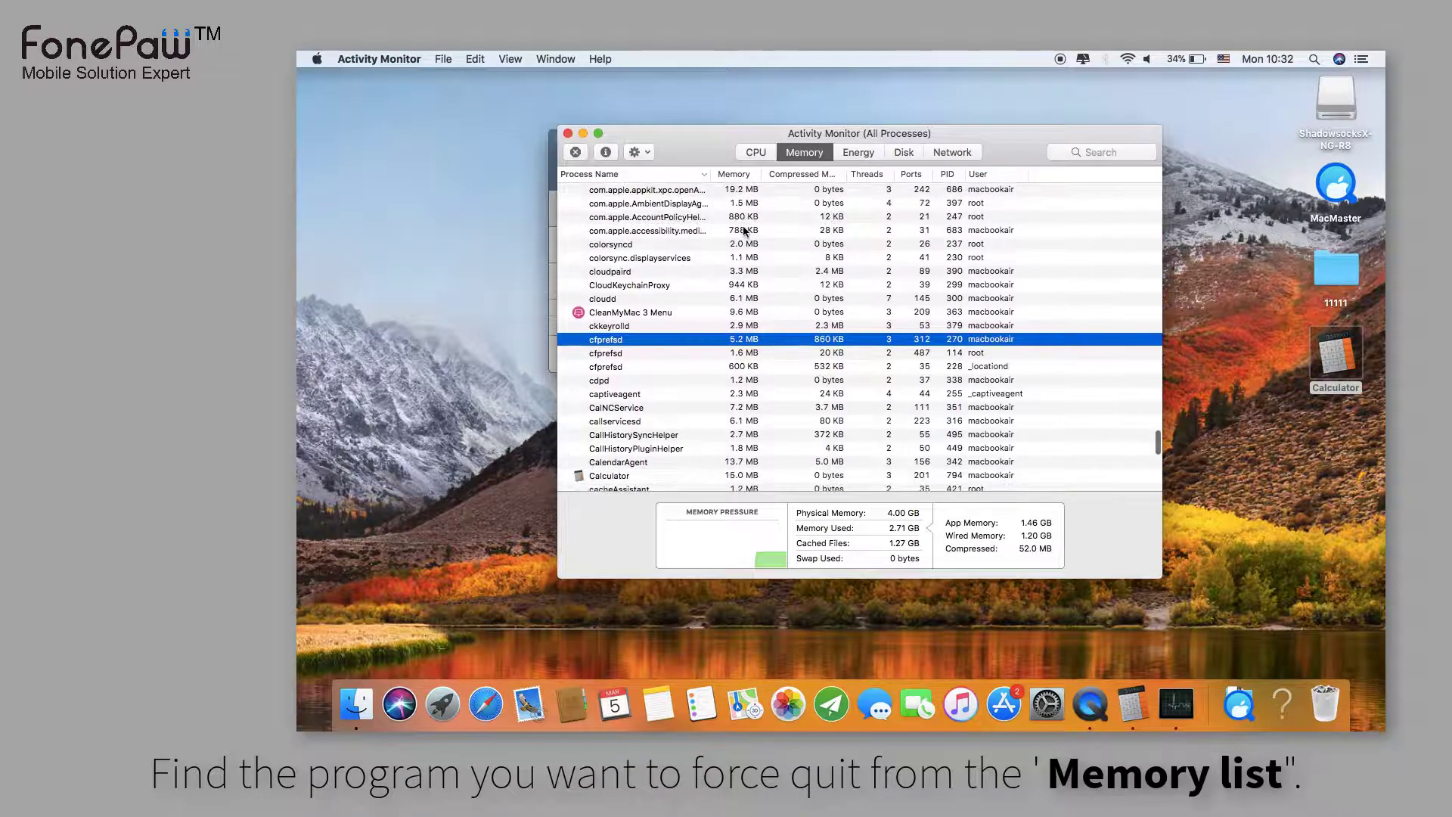
pyautogui.scroll(-5, 744, 242)
pyautogui.click(730, 281)
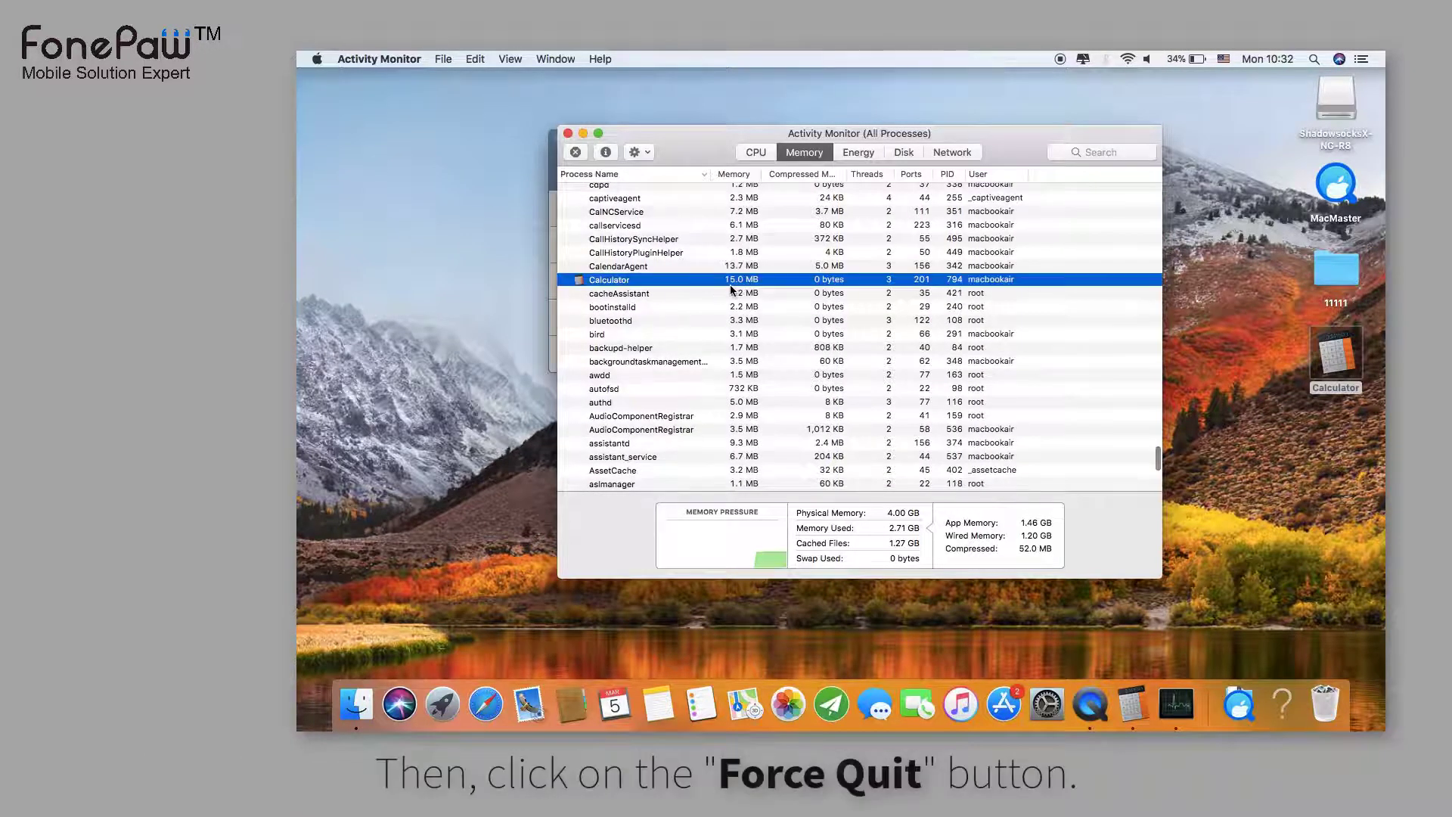
pyautogui.click(575, 154)
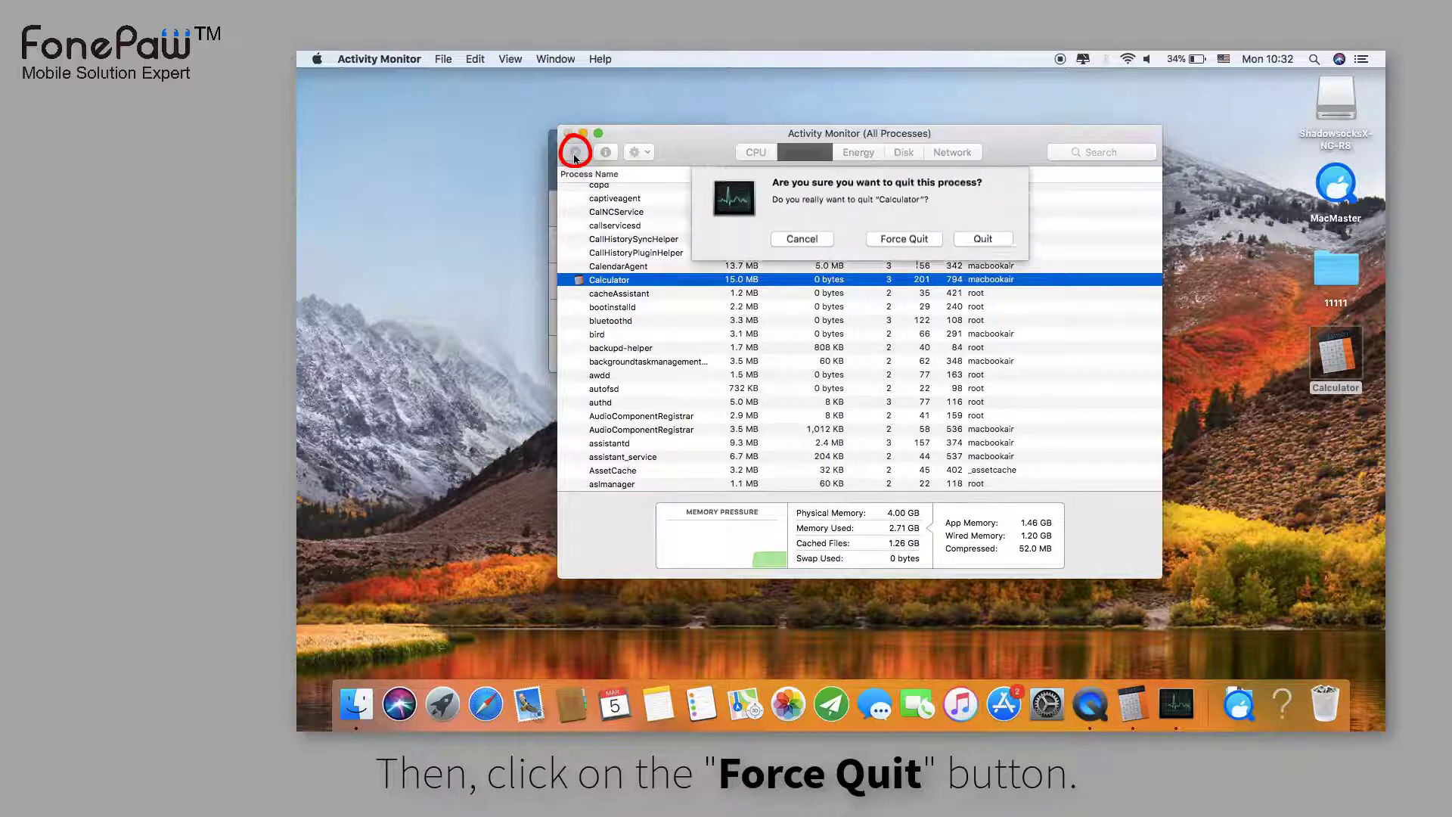
pyautogui.click(914, 244)
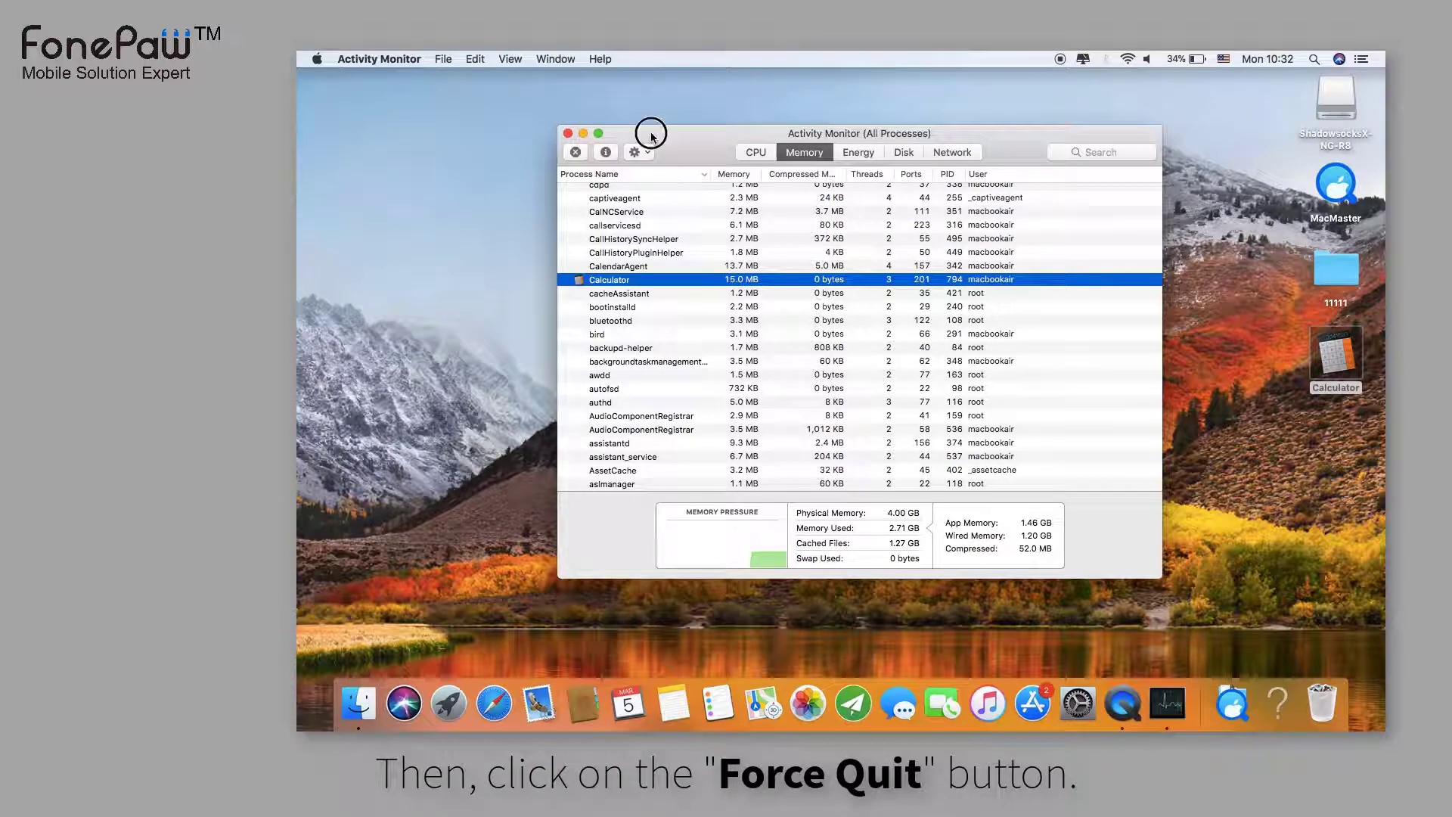
pyautogui.moveTo(648, 129); pyautogui.dragTo(562, 162)
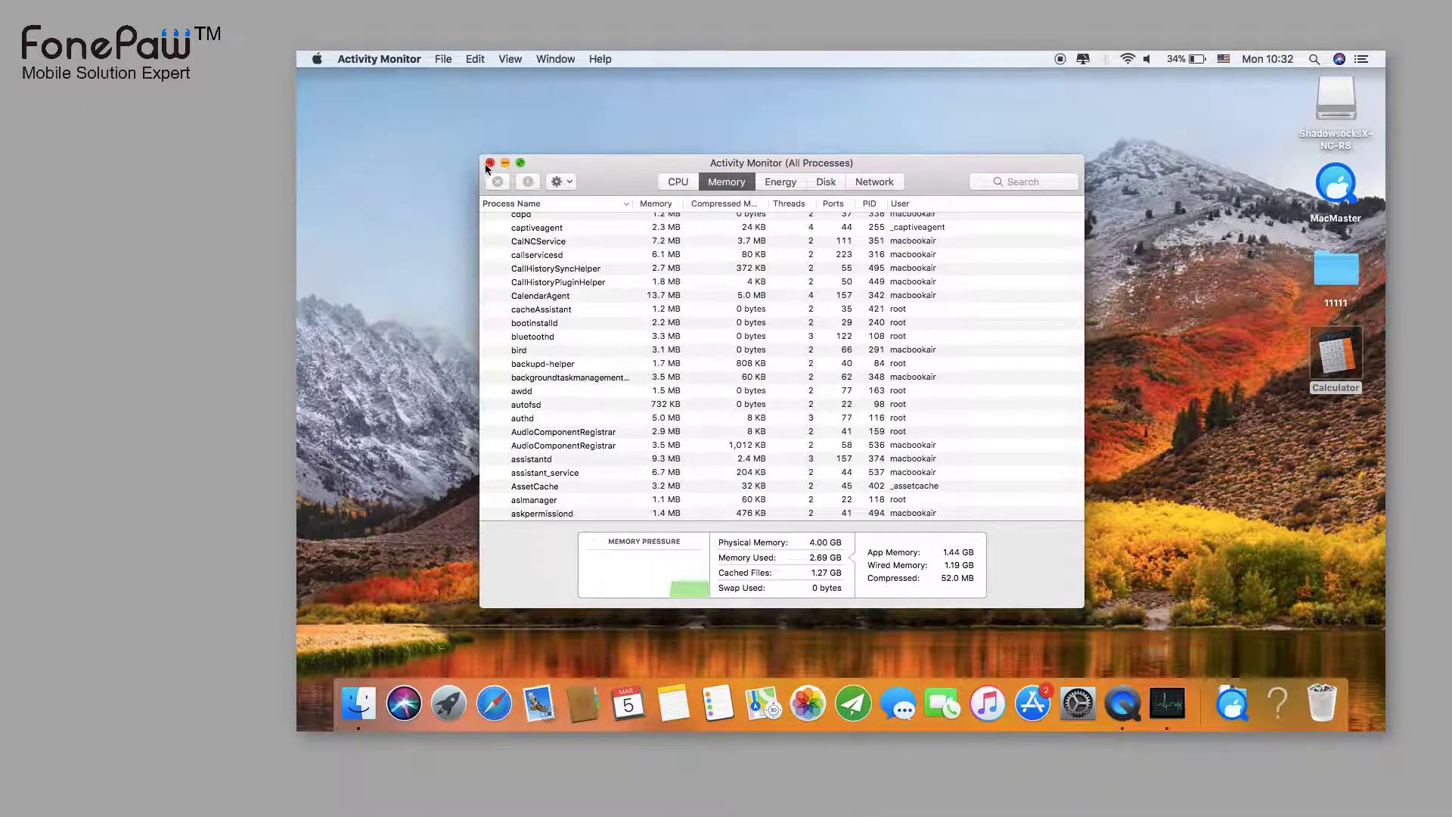
pyautogui.click(489, 164)
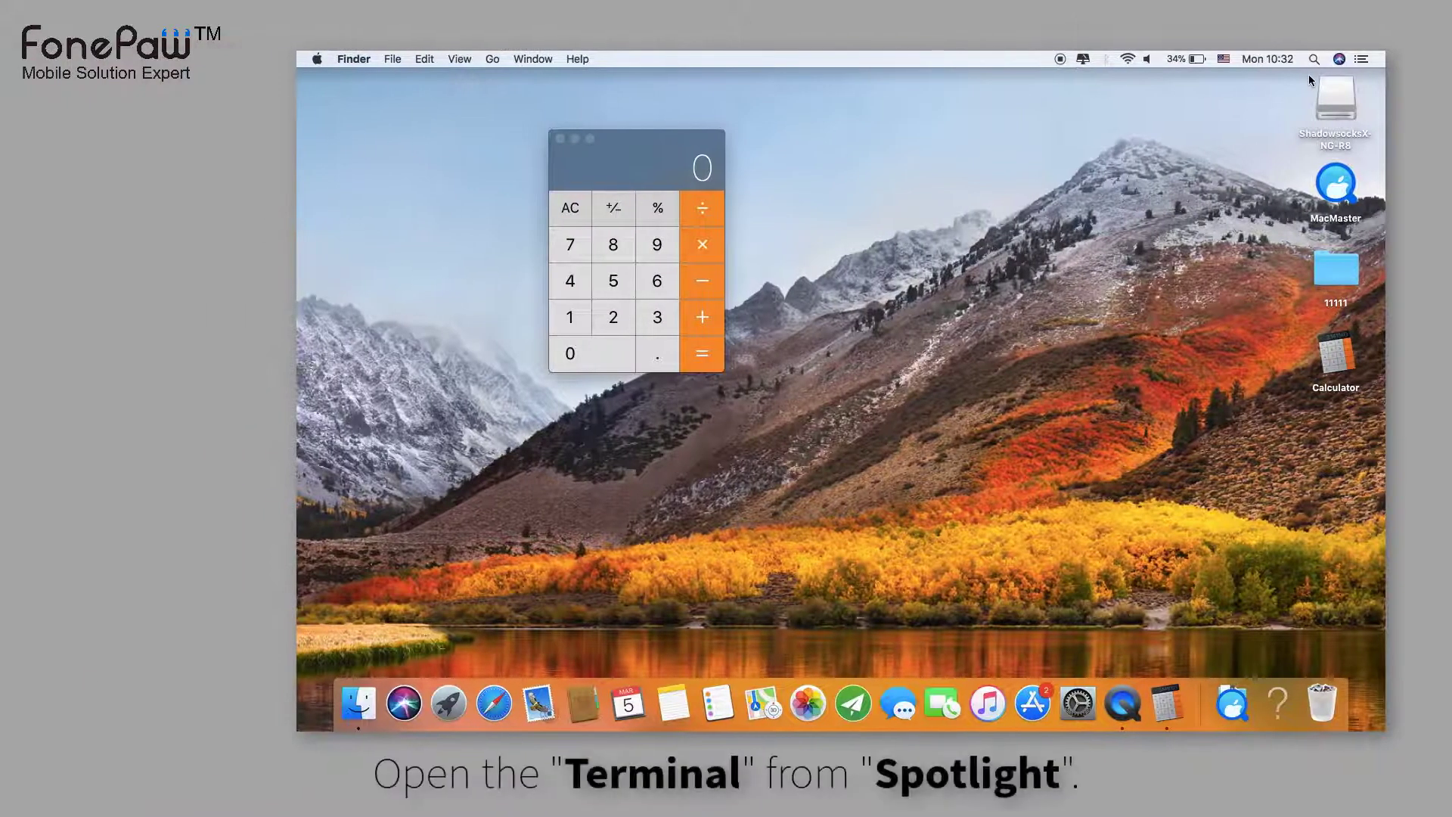
# Open Terminal by searching 'ter' in Spotlight
pyautogui.click(1314, 59)
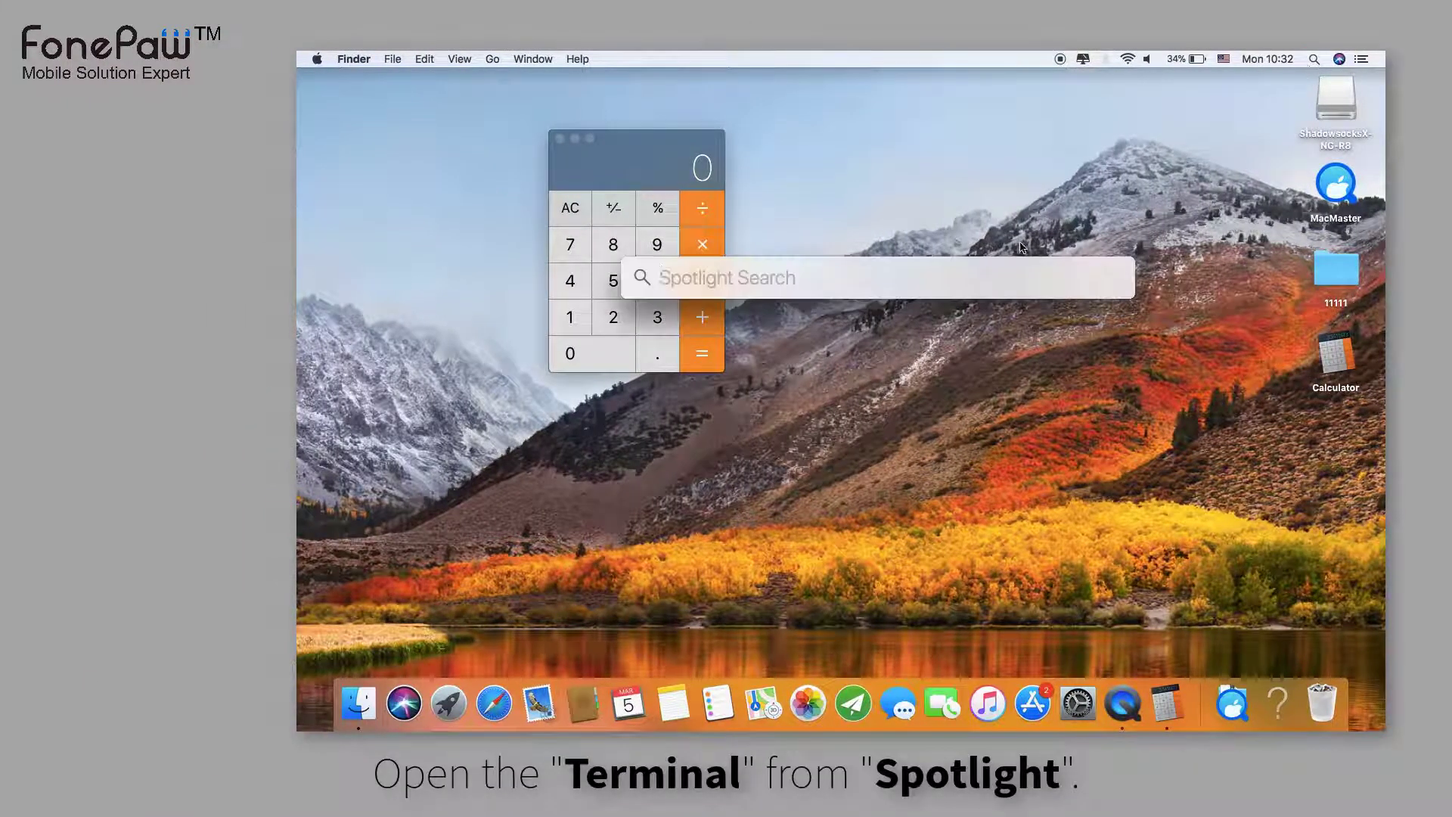
pyautogui.write('ter')
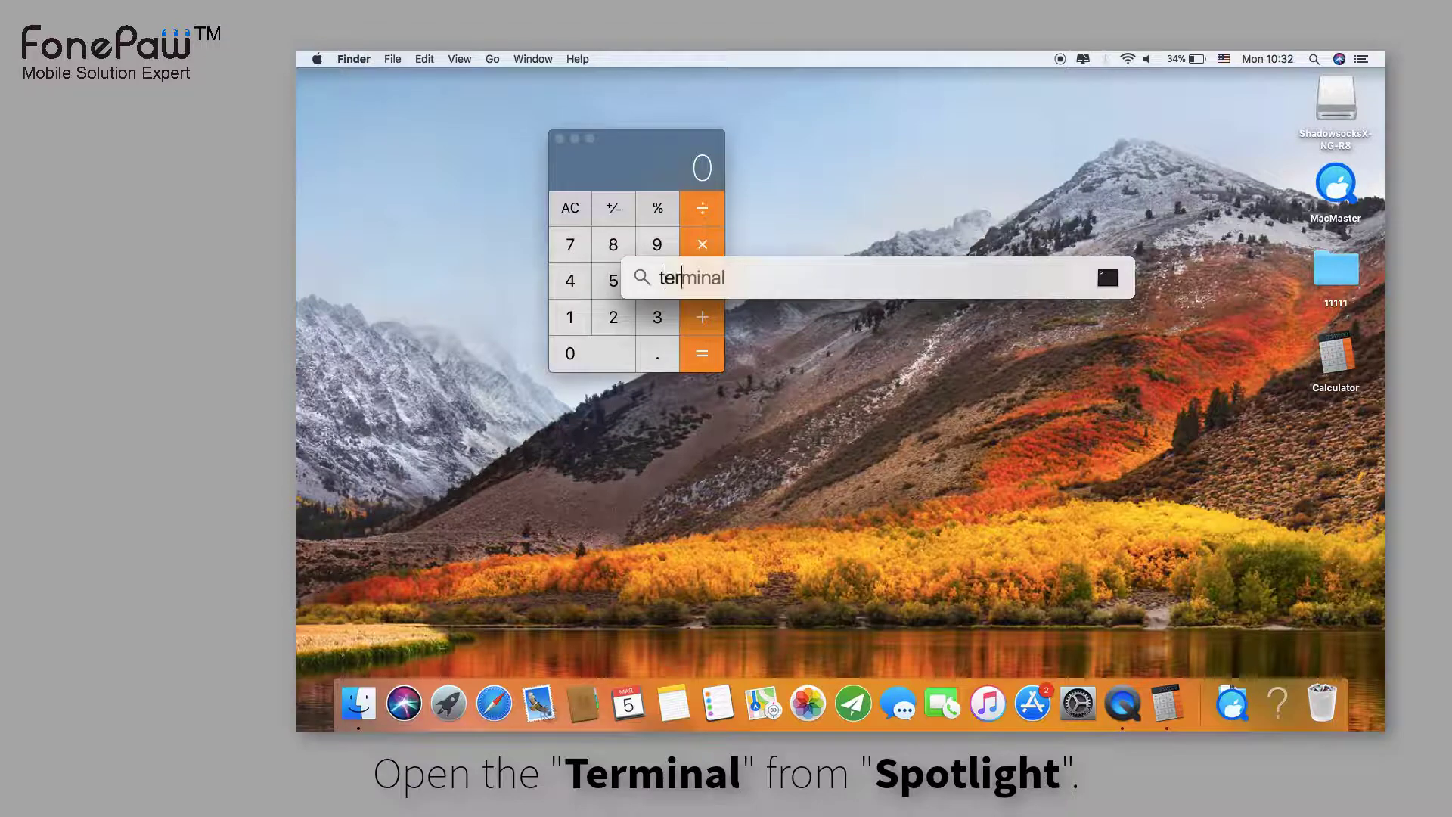
pyautogui.press('Return')
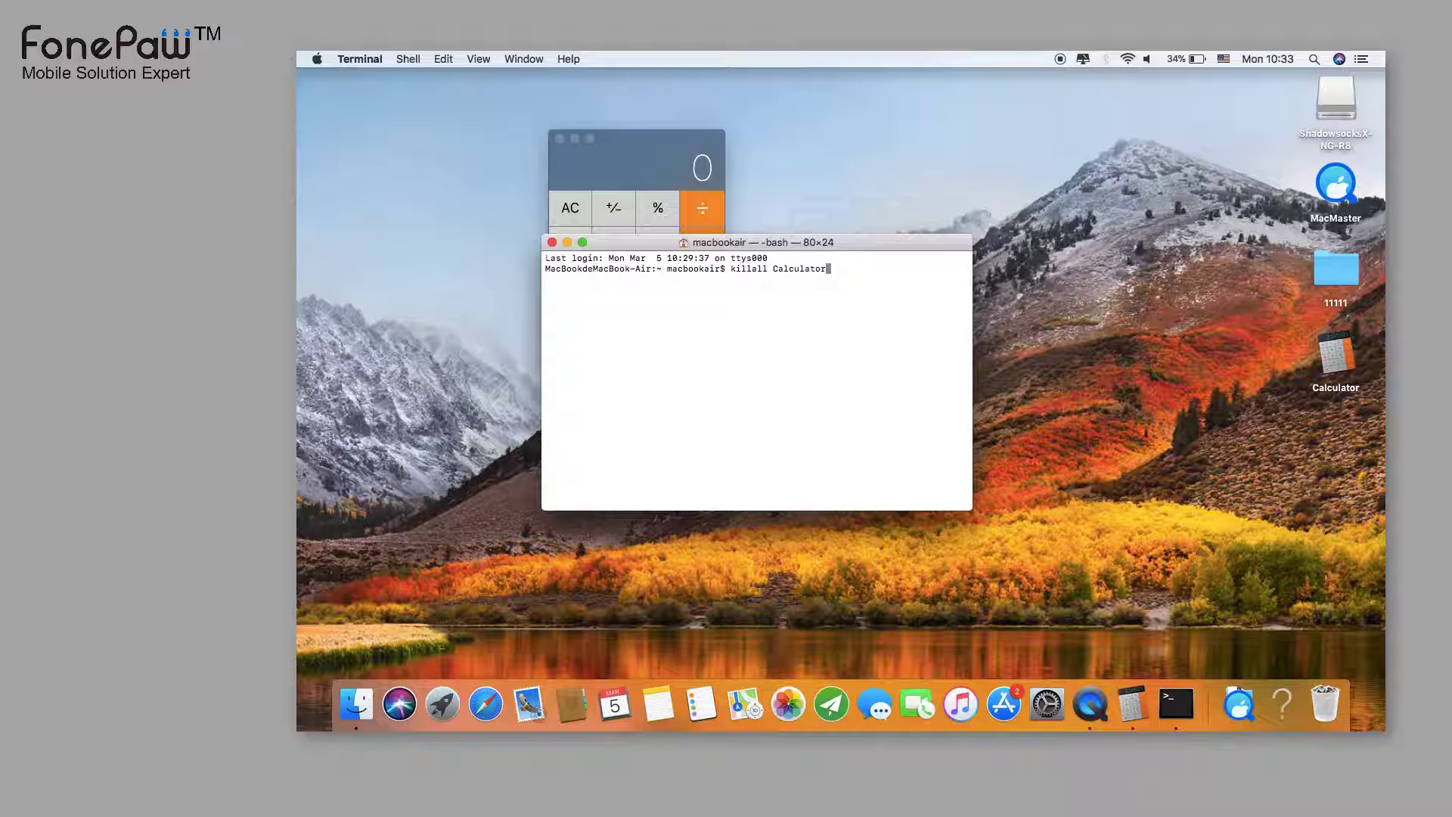
# Run 'killall Calculator' in Terminal, then close the Terminal window
pyautogui.press('Return')
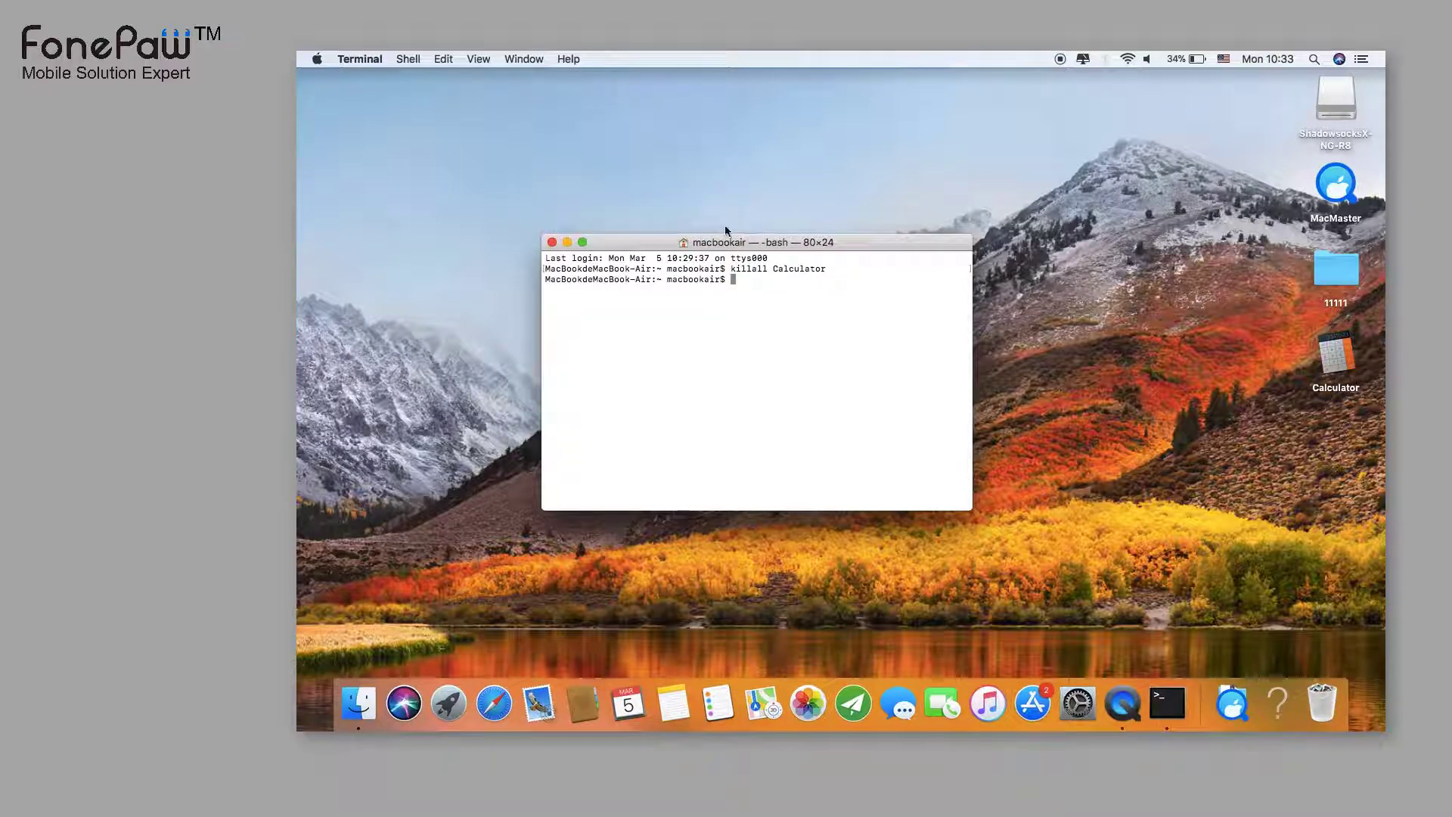
pyautogui.click(552, 242)
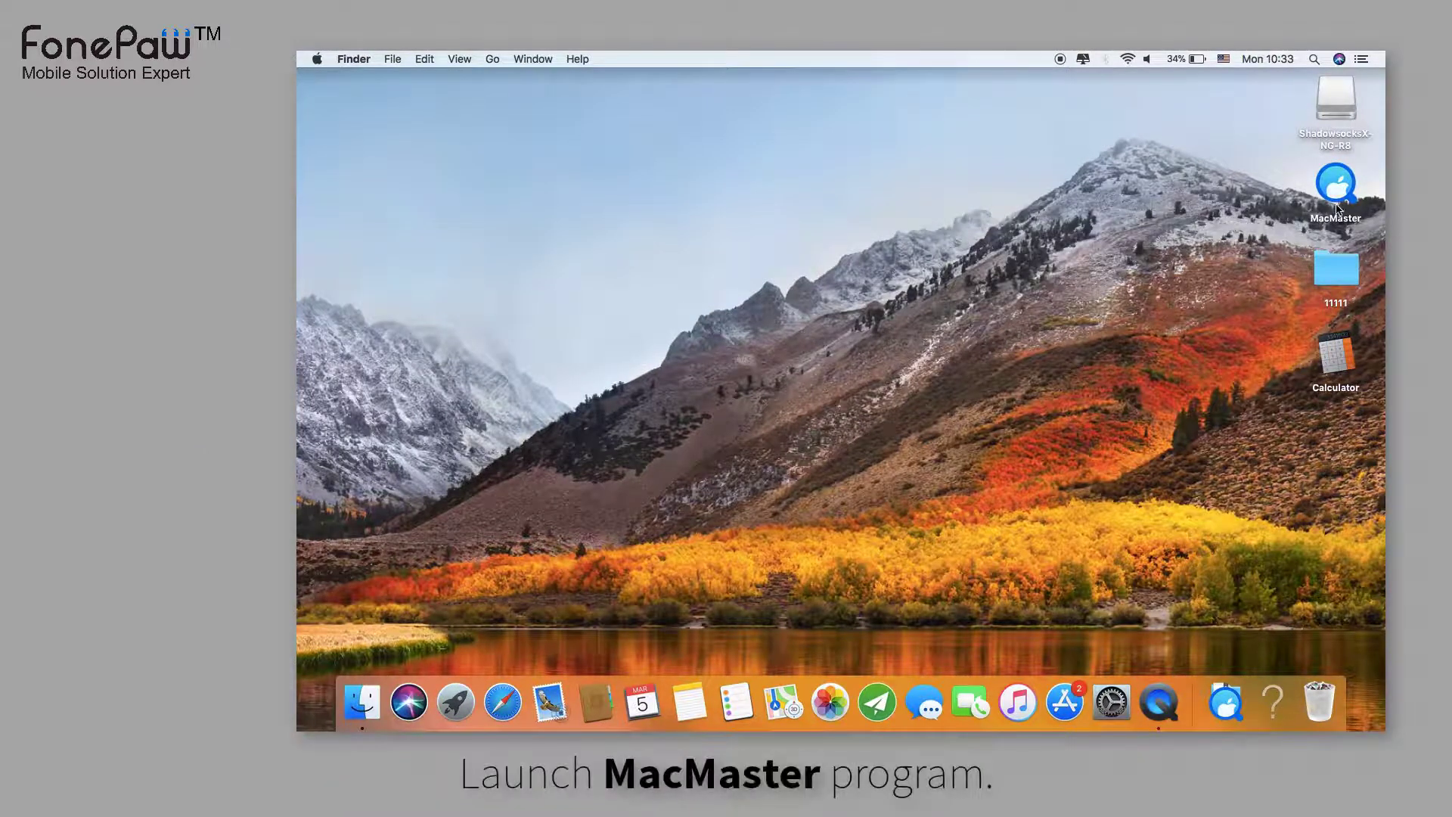
# Launch FonePaw MacMaster from its desktop icon
pyautogui.click(1336, 190)
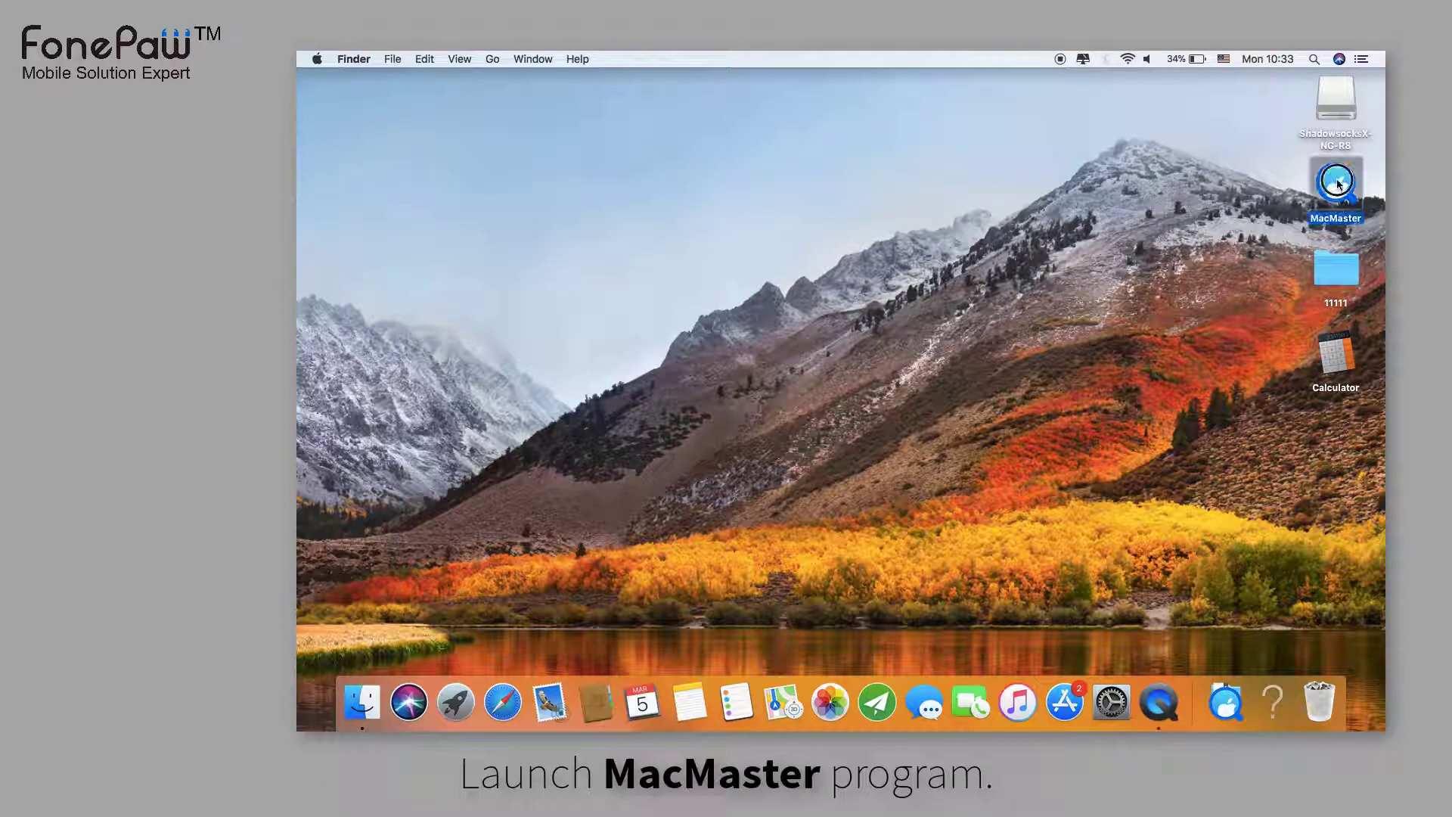
pyautogui.doubleClick(1338, 184)
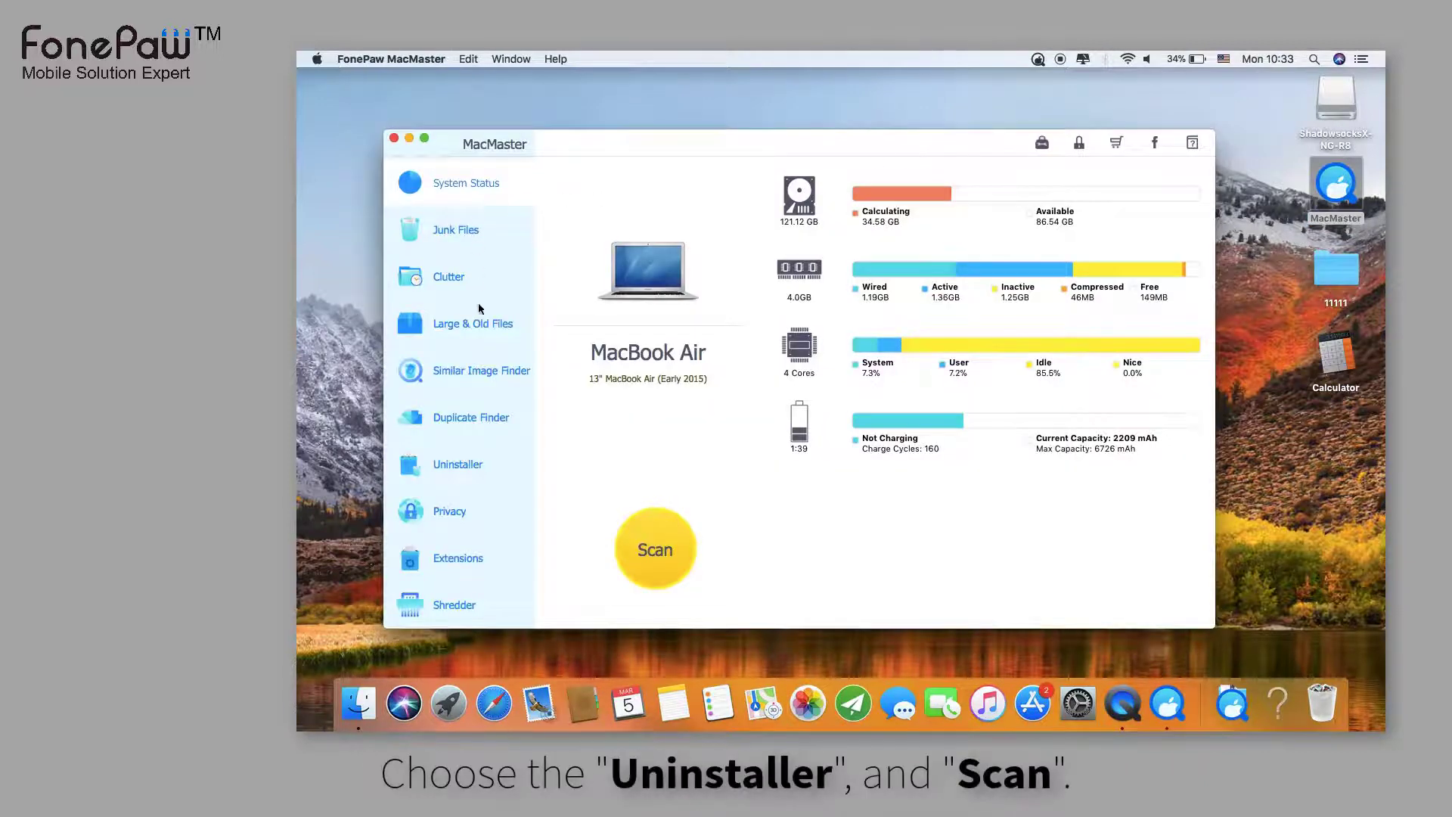
# Start MacMaster's Uninstaller scan for installed applications
pyautogui.click(470, 474)
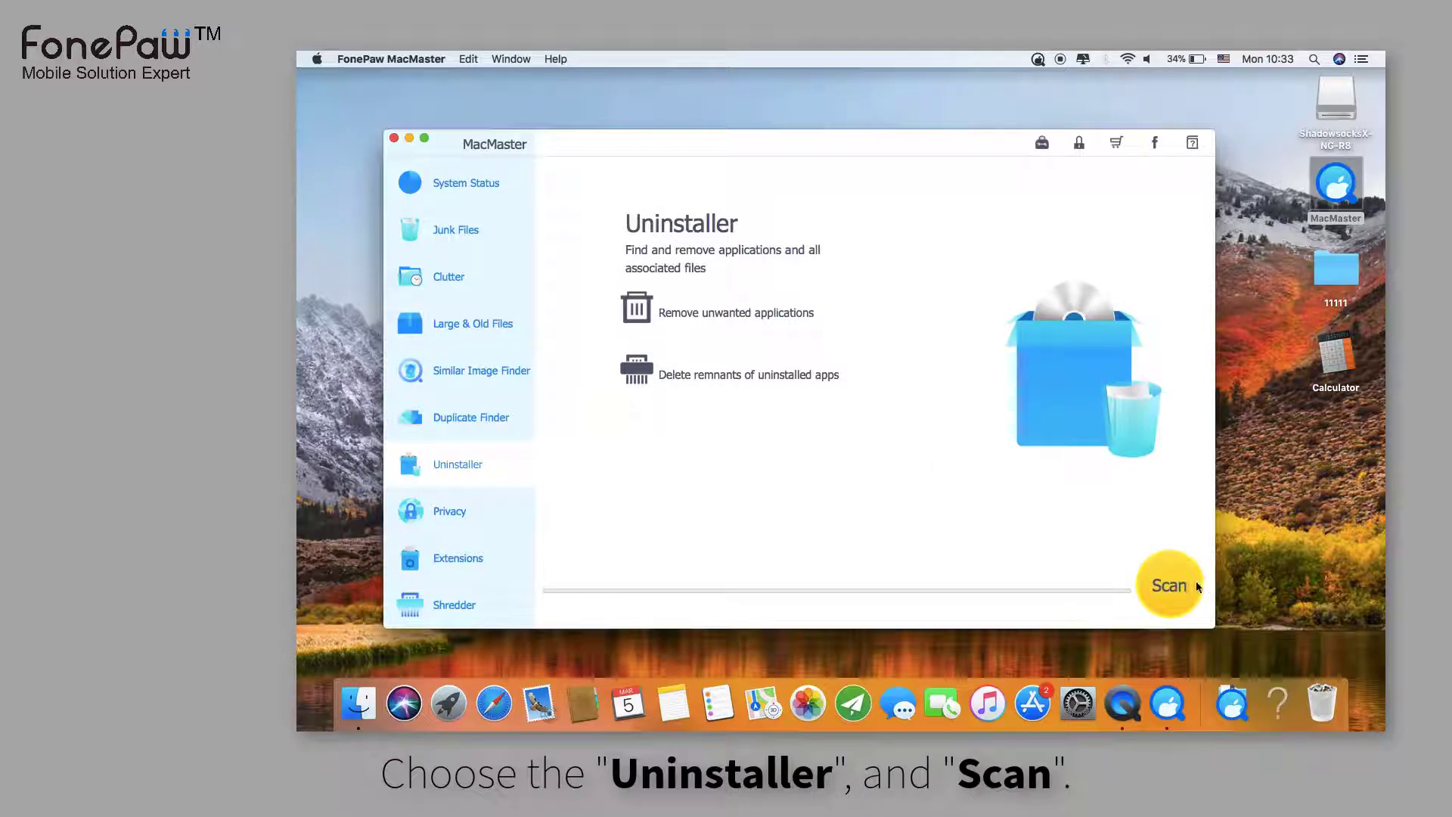
pyautogui.click(1197, 586)
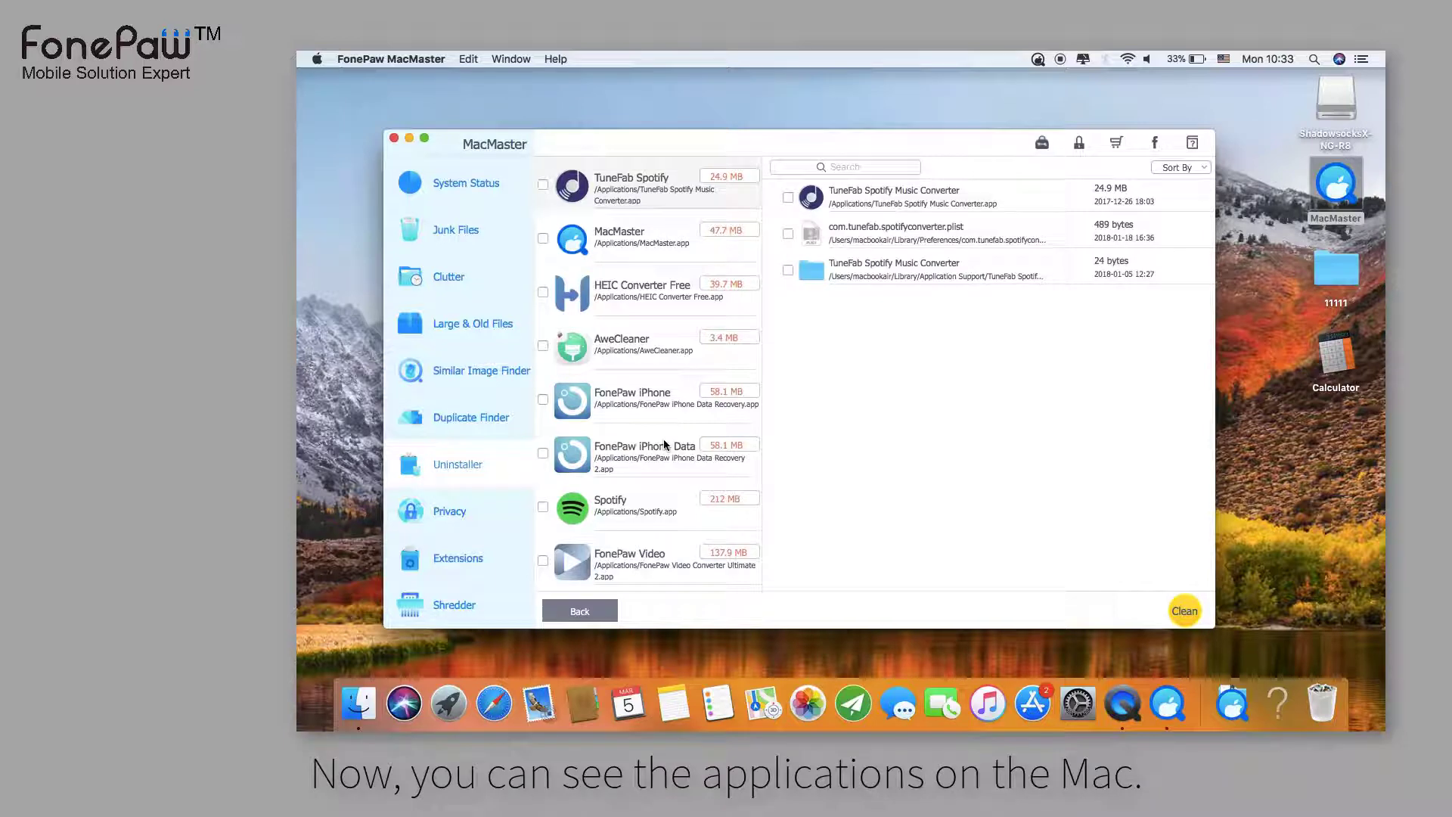
# Browse the scanned app list and tick MacMaster with its associated files for removal
pyautogui.scroll(-5, 664, 441)
pyautogui.scroll(2, 664, 445)
pyautogui.scroll(-10, 664, 445)
pyautogui.scroll(10, 664, 443)
pyautogui.scroll(-3, 664, 444)
pyautogui.scroll(2, 664, 445)
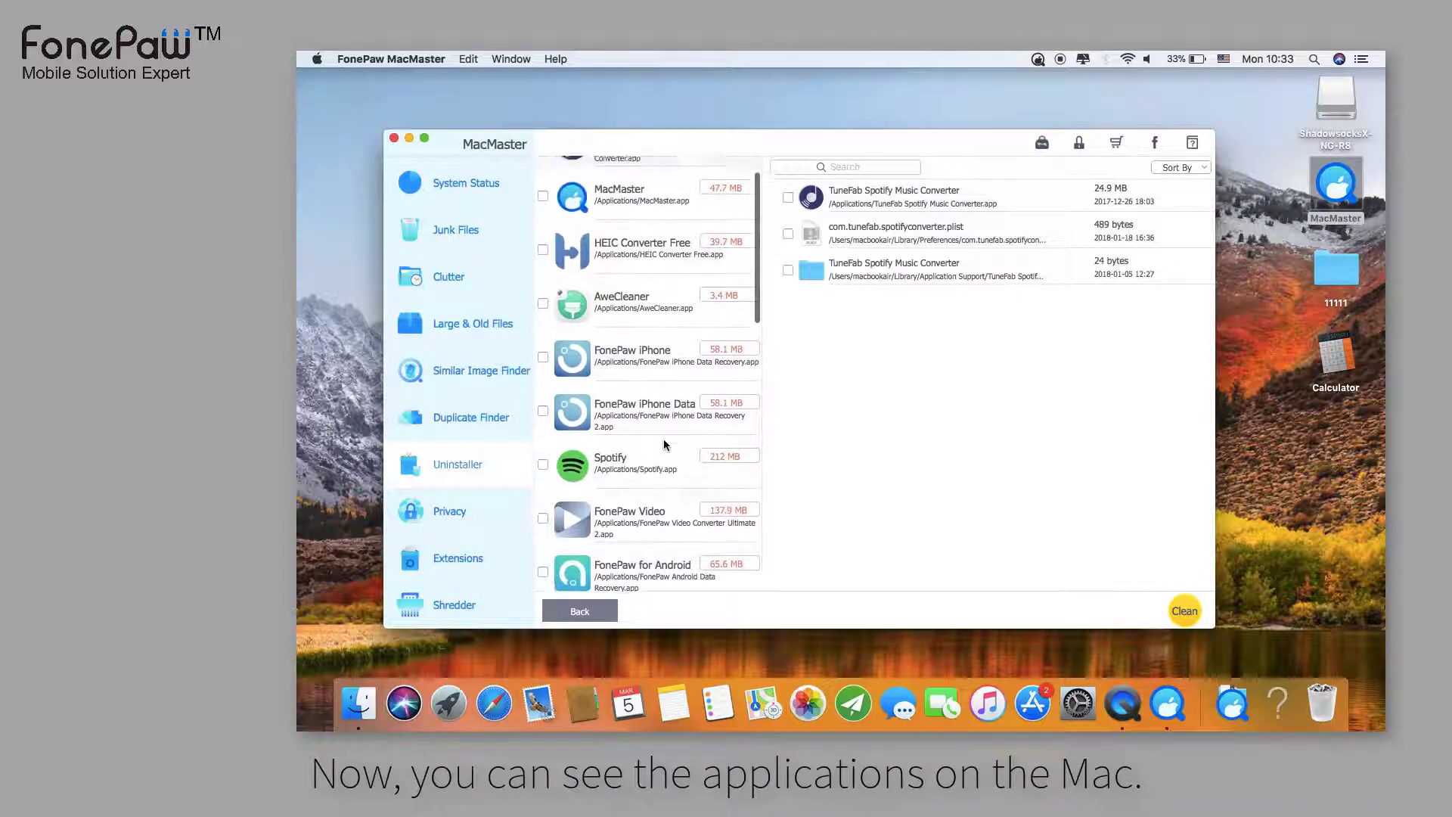
pyautogui.scroll(1, 665, 445)
pyautogui.scroll(-1, 663, 442)
pyautogui.scroll(1, 660, 438)
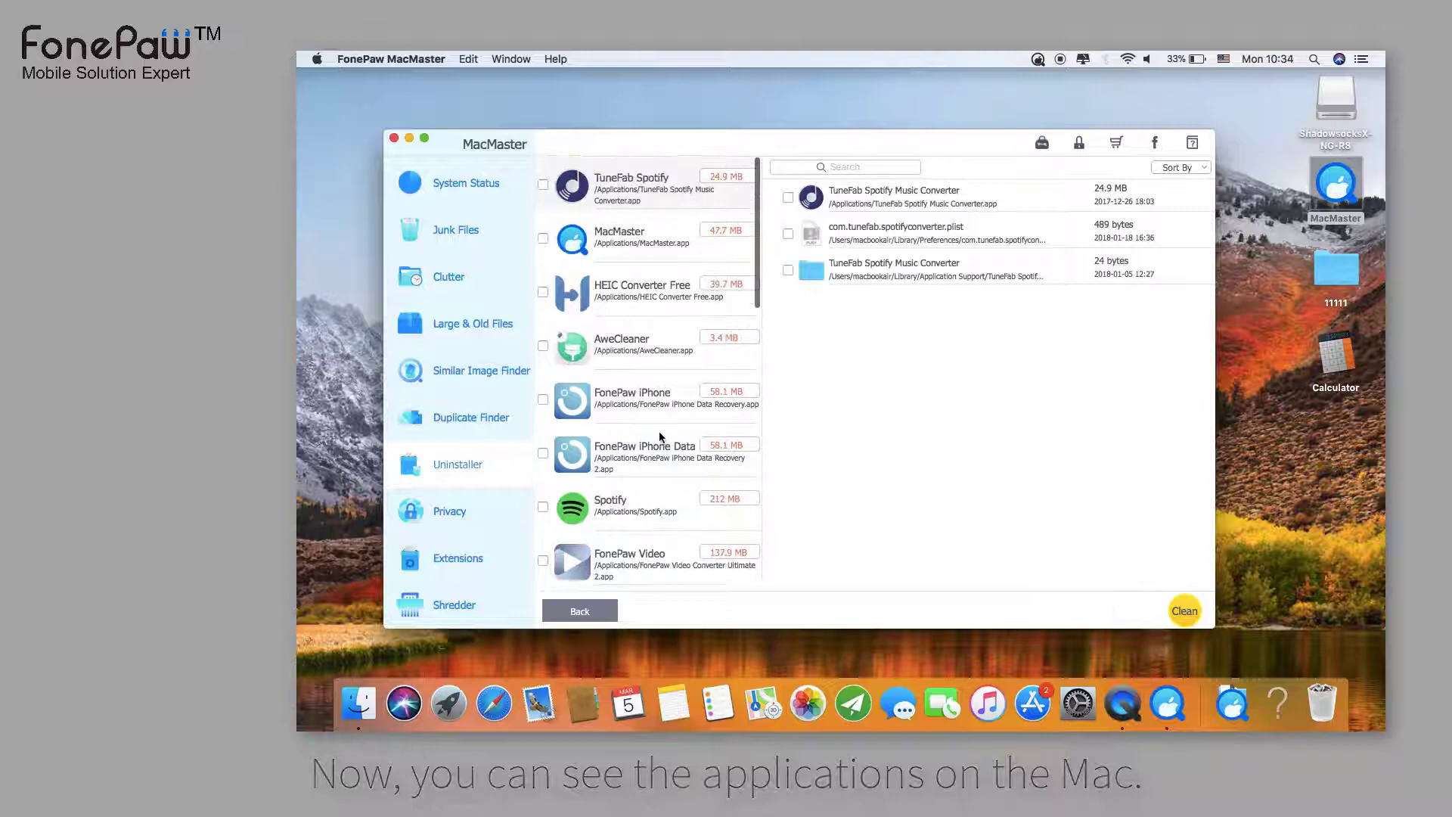
pyautogui.click(544, 239)
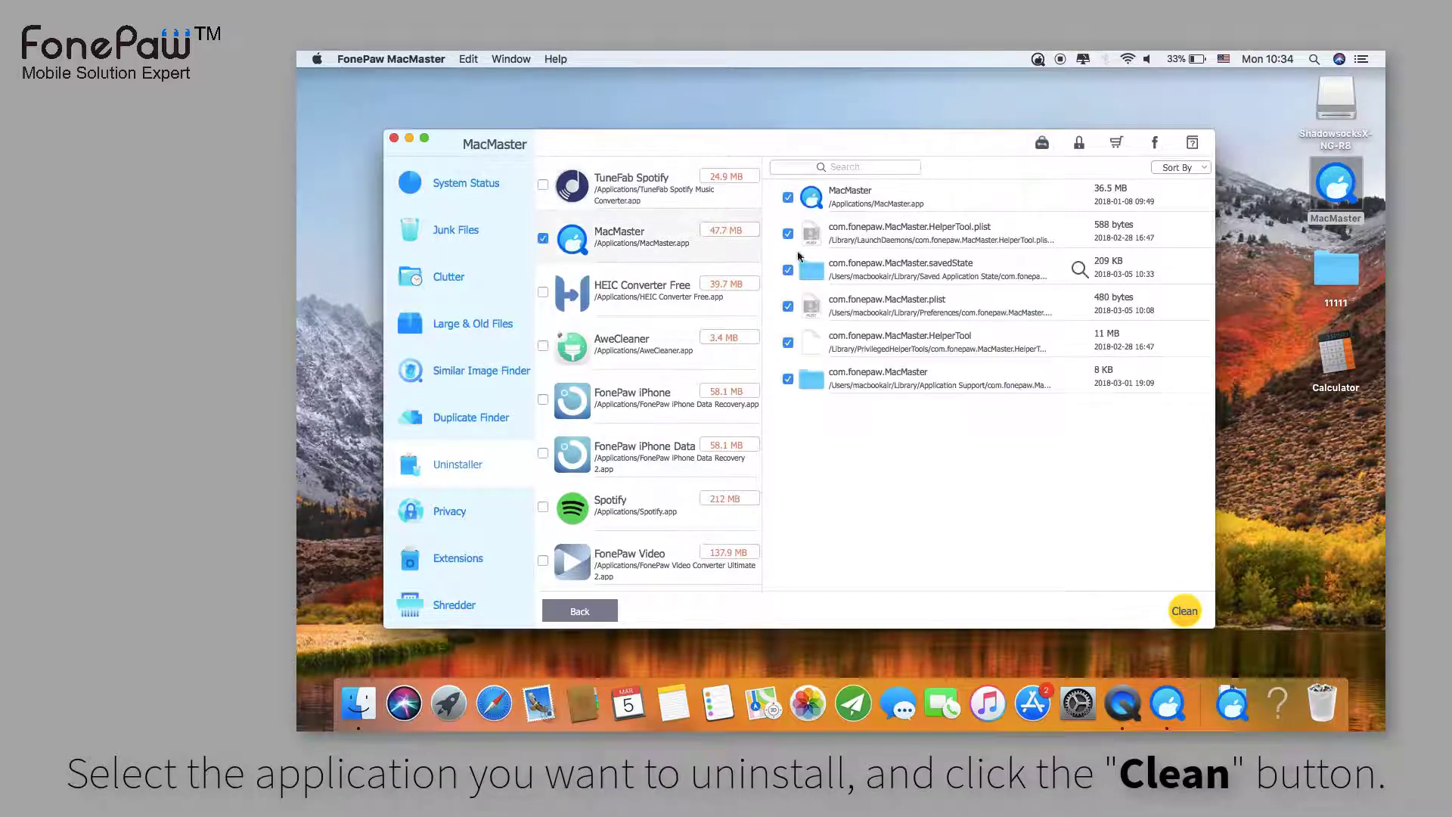